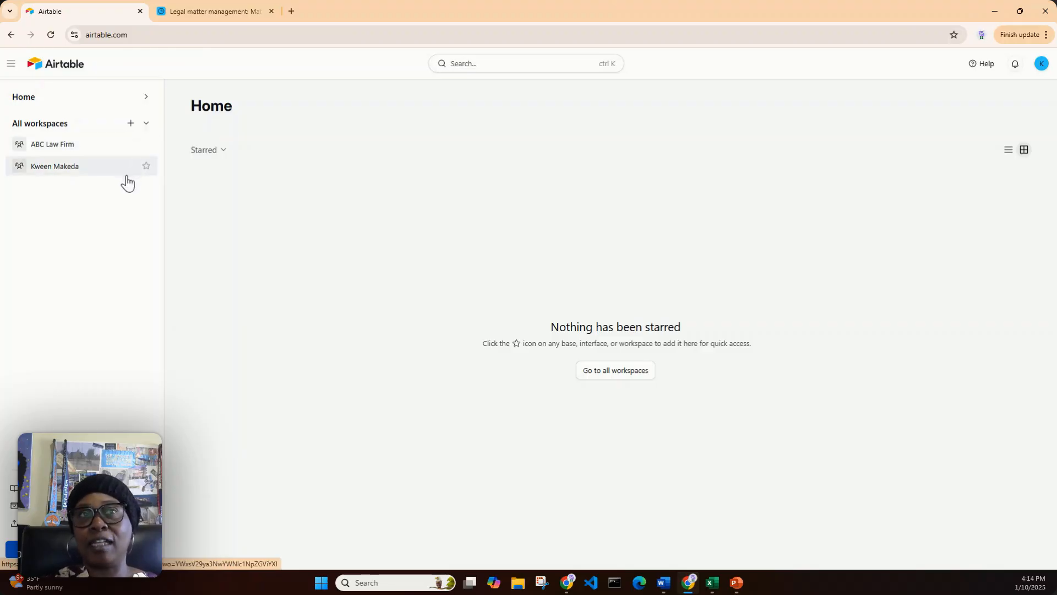
Open the Legal Case Analysis base in the ABC Law Firm workspace and remove the Status grouping from its All Facts view
{"action": "left_click", "coordinate": [628, 376]}
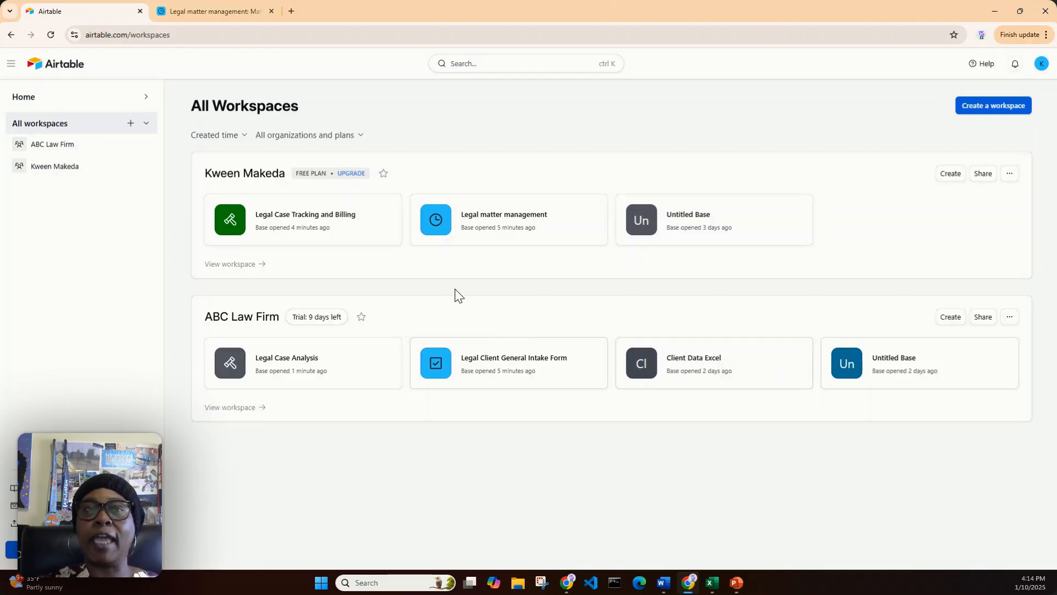
{"action": "left_click", "coordinate": [276, 363]}
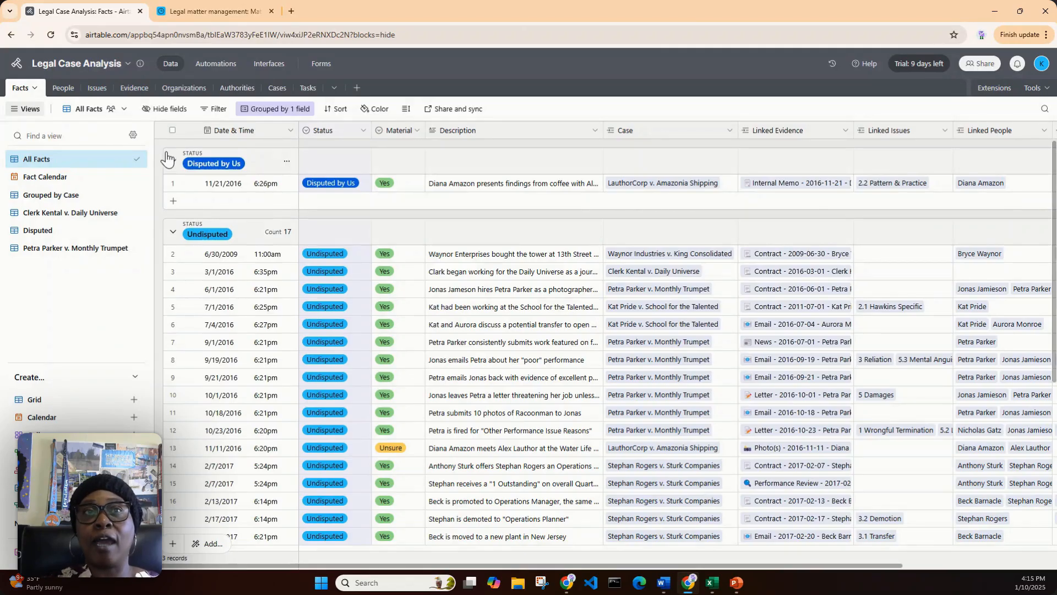
{"action": "left_click", "coordinate": [287, 112]}
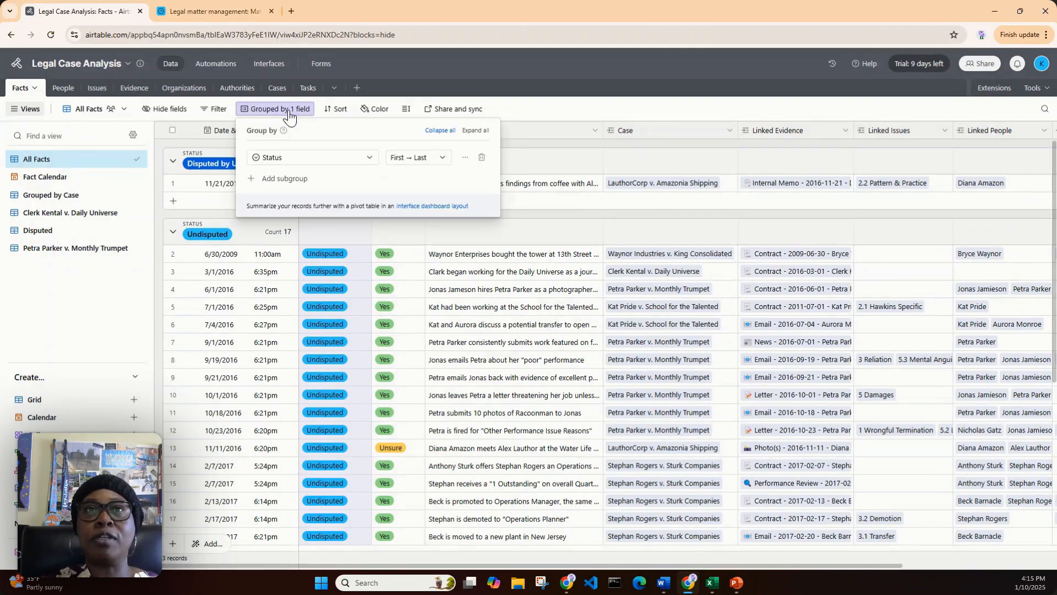
{"action": "left_click", "coordinate": [482, 157]}
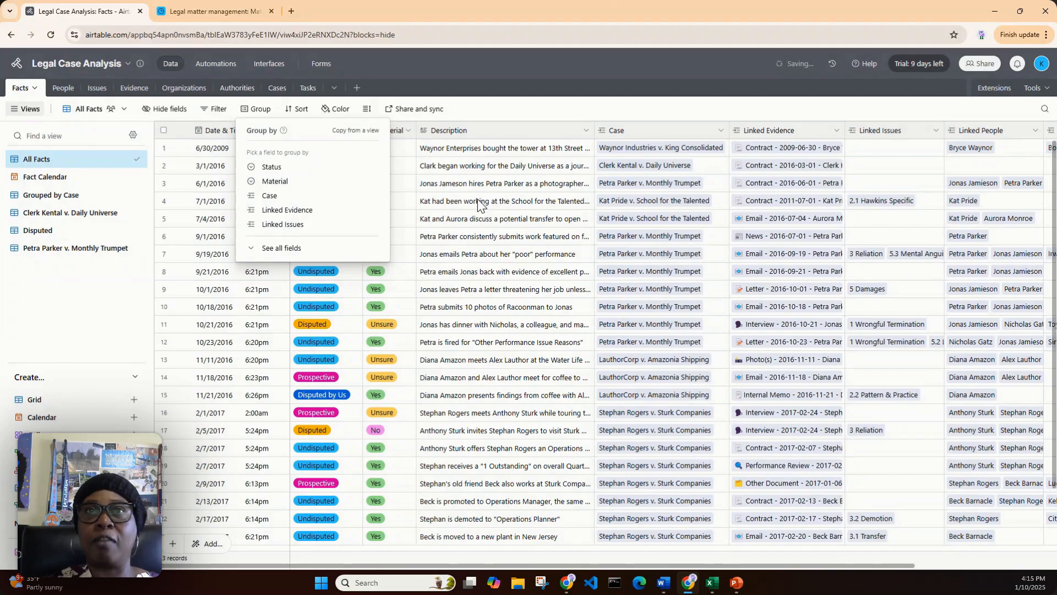
{"action": "left_click", "coordinate": [535, 105]}
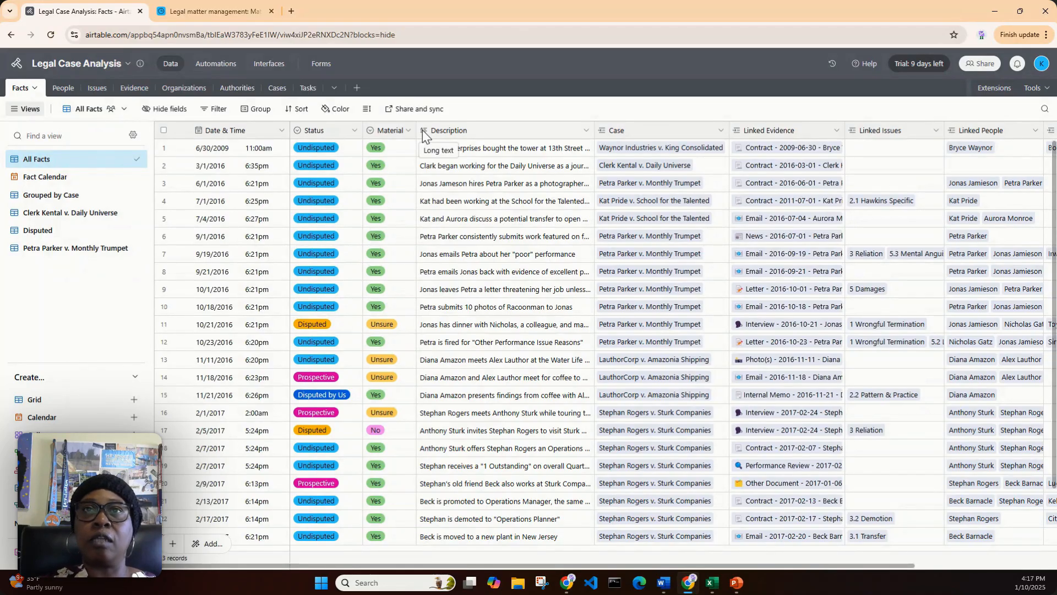
Open the Date & Time field for editing and review the available field types, keeping Date as the type
{"action": "left_click", "coordinate": [282, 132]}
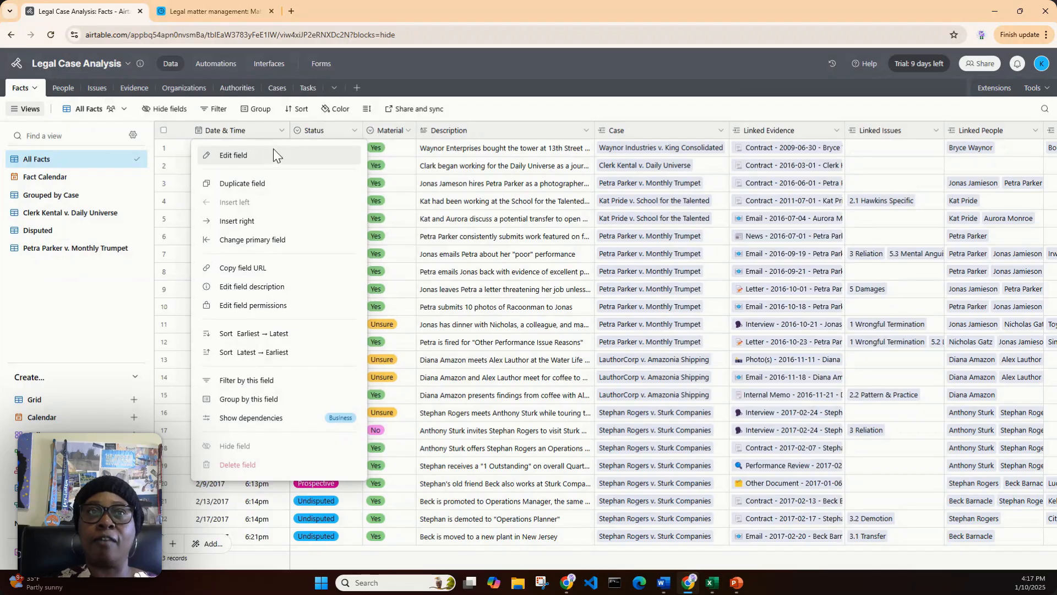
{"action": "left_click", "coordinate": [273, 148]}
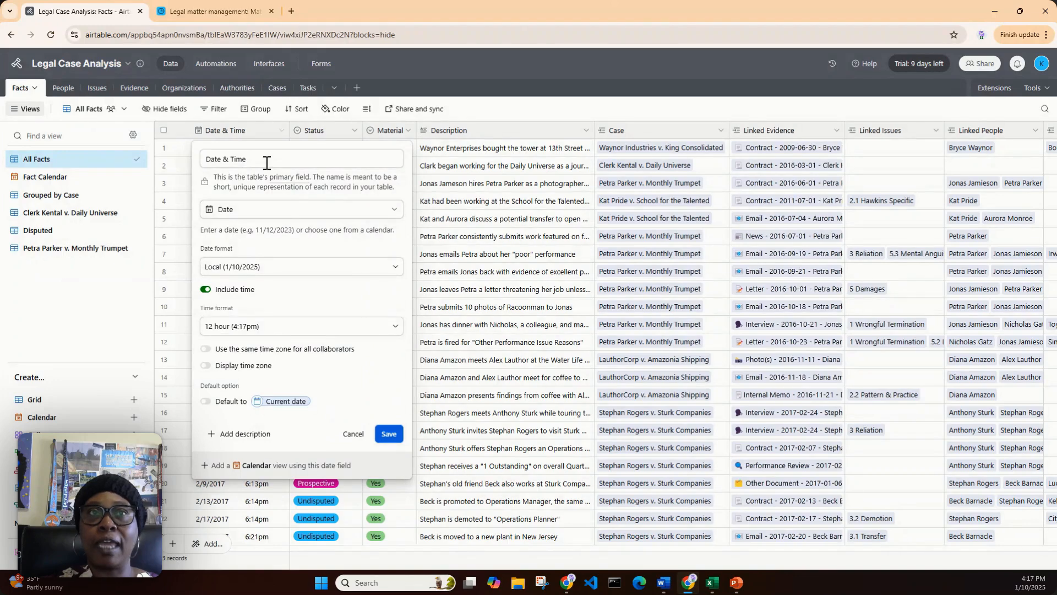
{"action": "left_click_drag", "start_coordinate": [267, 159], "coordinate": [198, 160]}
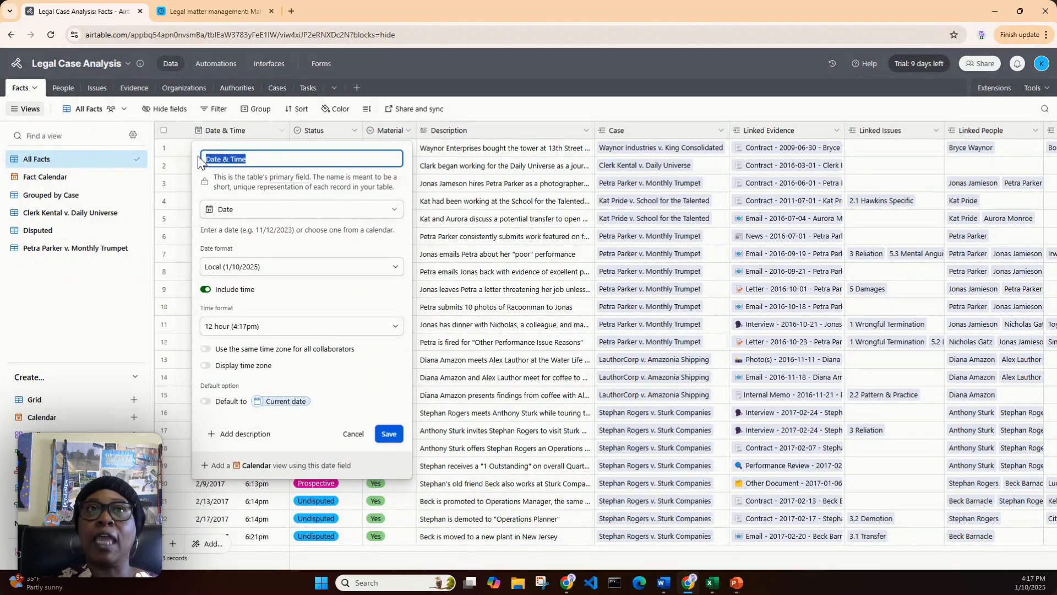
{"action": "left_click", "coordinate": [396, 215]}
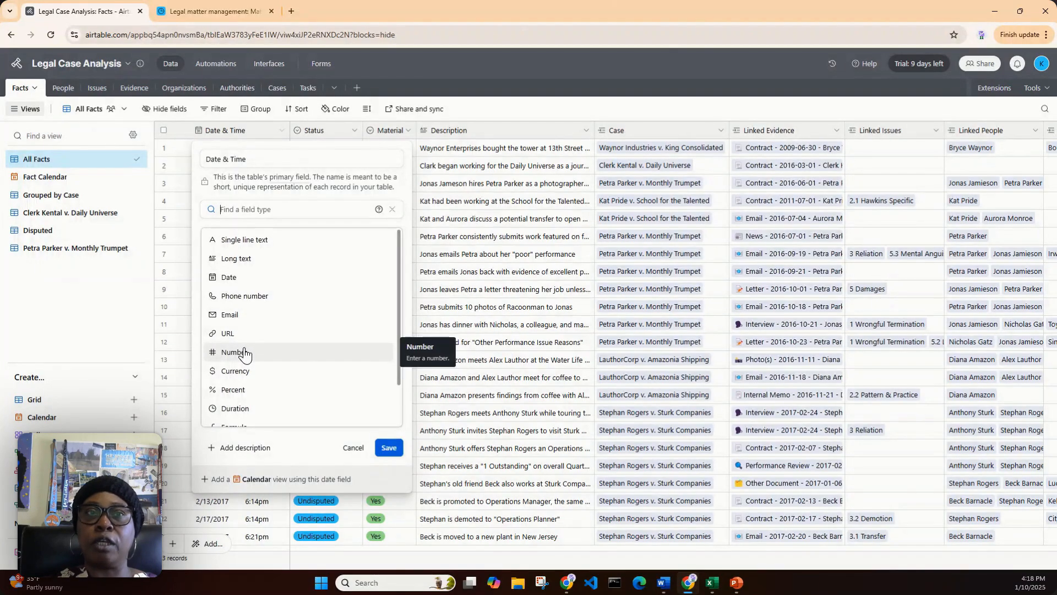
{"action": "scroll", "coordinate": [245, 355], "scroll_direction": "down", "scroll_amount": 1}
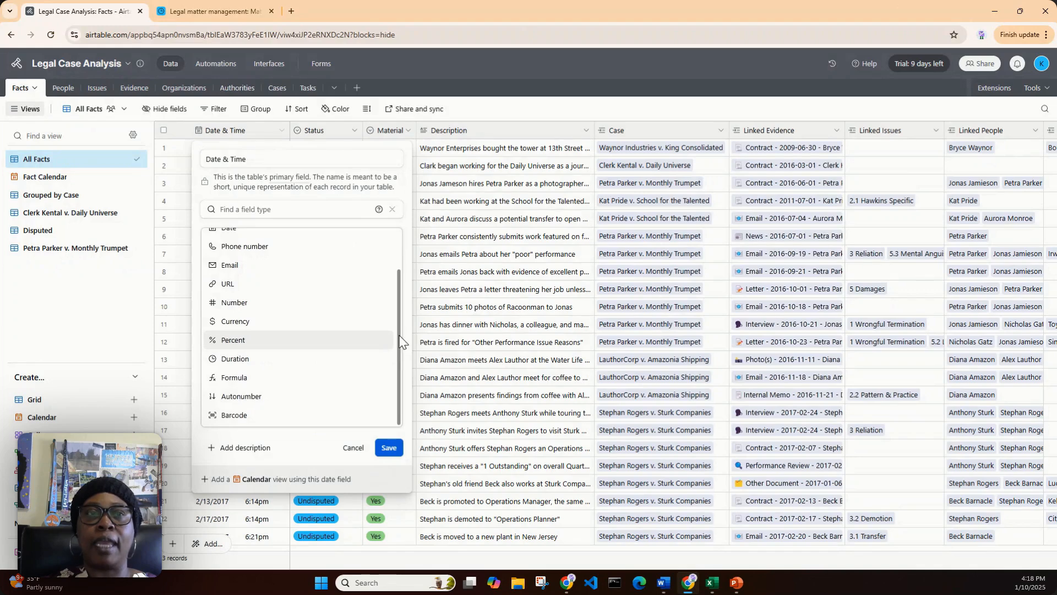
{"action": "scroll", "coordinate": [399, 341], "scroll_direction": "up", "scroll_amount": 2}
{"action": "left_click", "coordinate": [312, 278]}
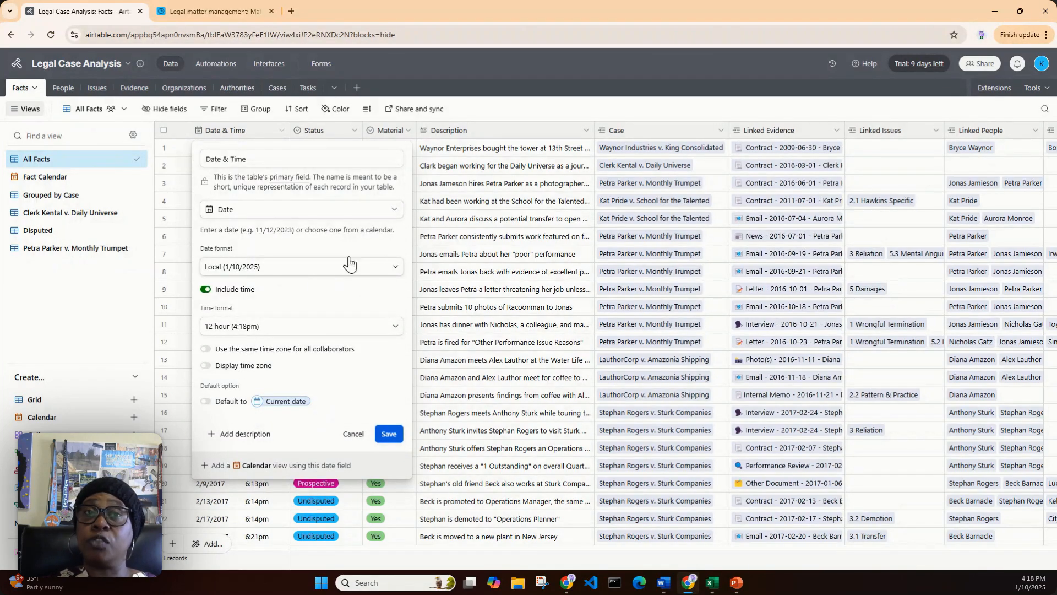
Review the date format, include-time and time format options of the Date & Time field, and close its settings without saving
{"action": "left_click", "coordinate": [399, 270]}
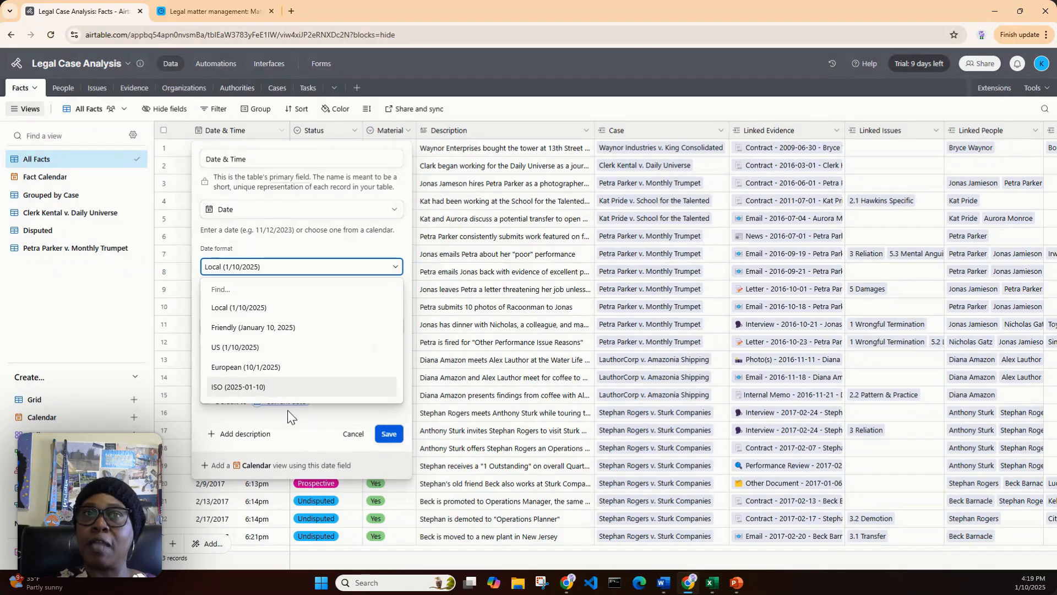
{"action": "left_click", "coordinate": [327, 249]}
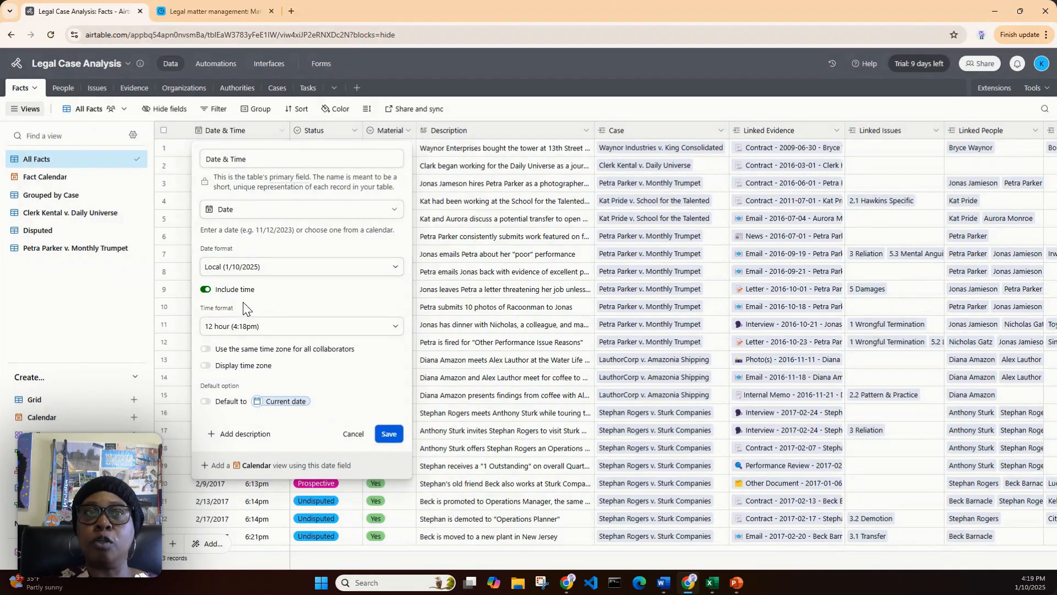
{"action": "left_click", "coordinate": [207, 290]}
{"action": "left_click", "coordinate": [206, 290]}
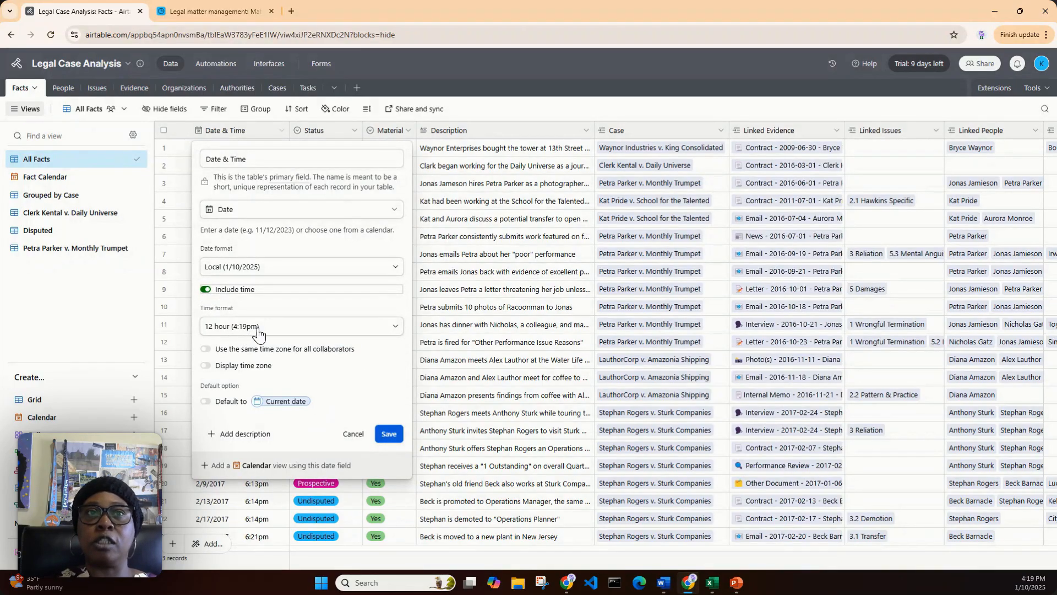
{"action": "left_click", "coordinate": [393, 330]}
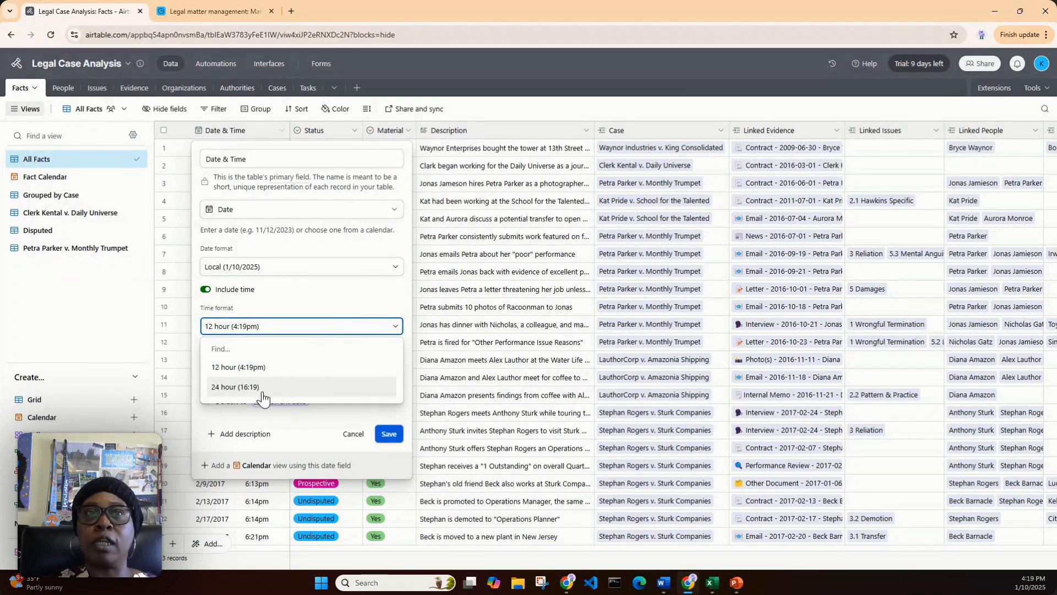
{"action": "left_click", "coordinate": [311, 304]}
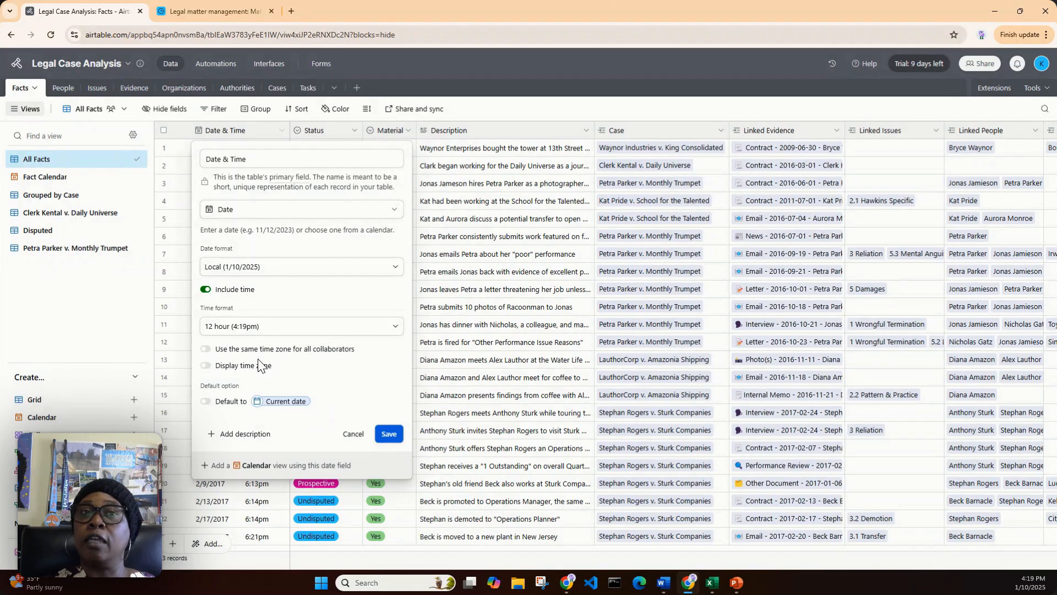
{"action": "left_click", "coordinate": [353, 434]}
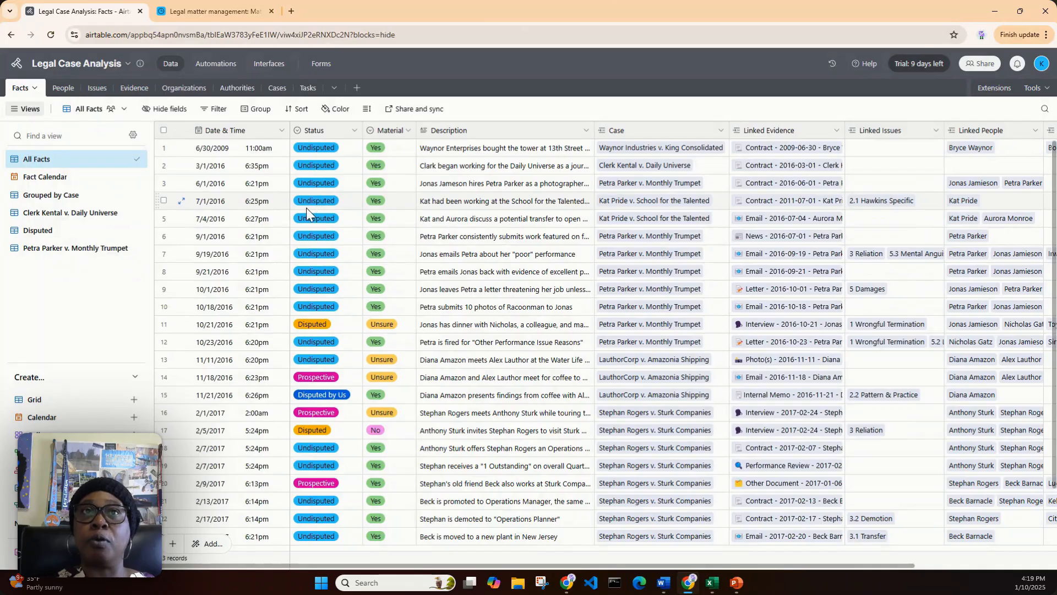
Try adding a blank option to the Status field, view the available option colors, remove the option and discard the edit
{"action": "left_click", "coordinate": [355, 133]}
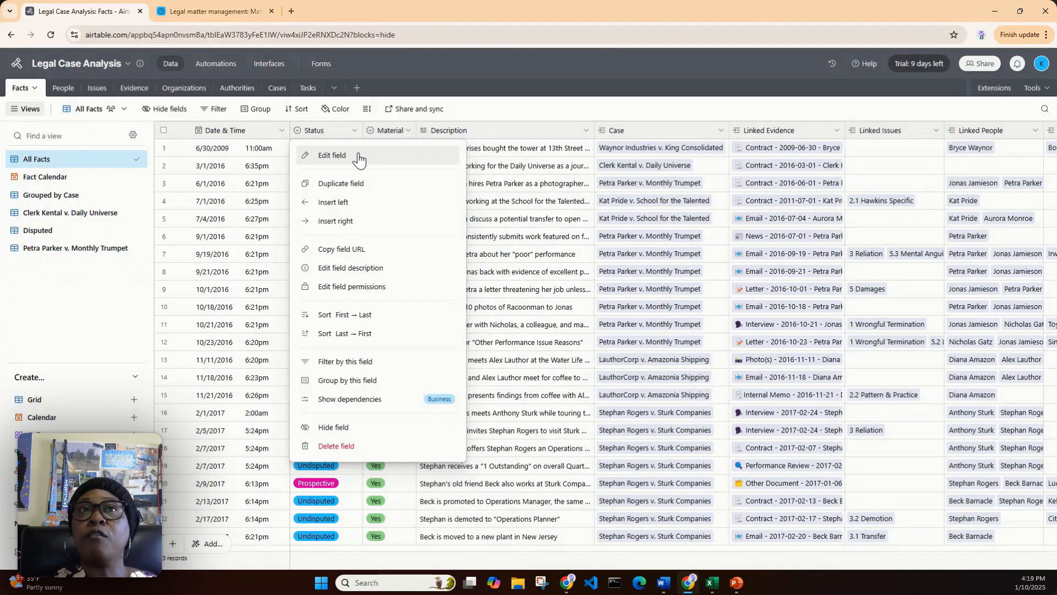
{"action": "left_click", "coordinate": [357, 156]}
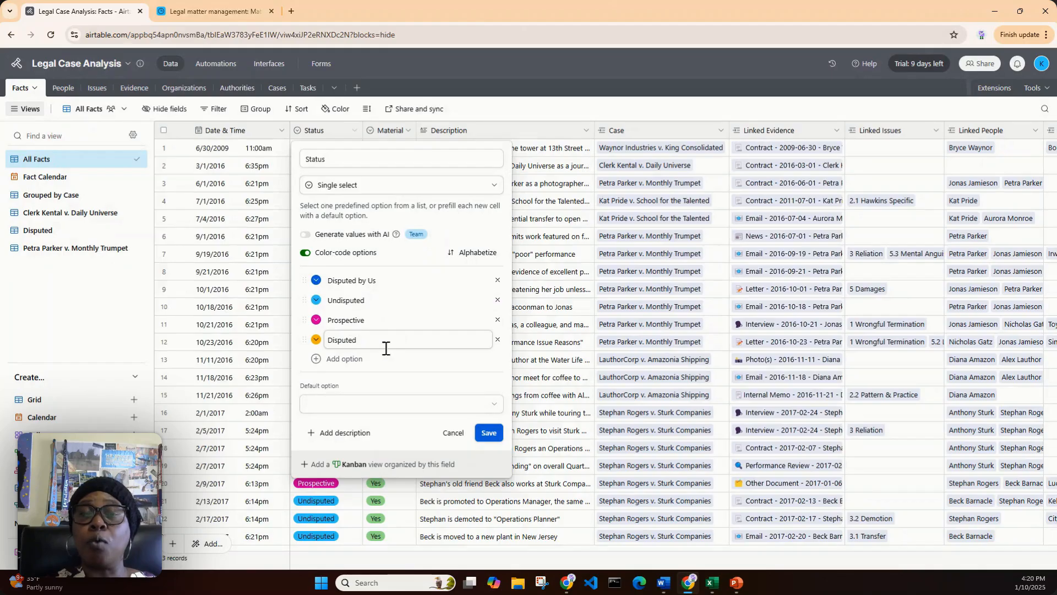
{"action": "left_click", "coordinate": [339, 363]}
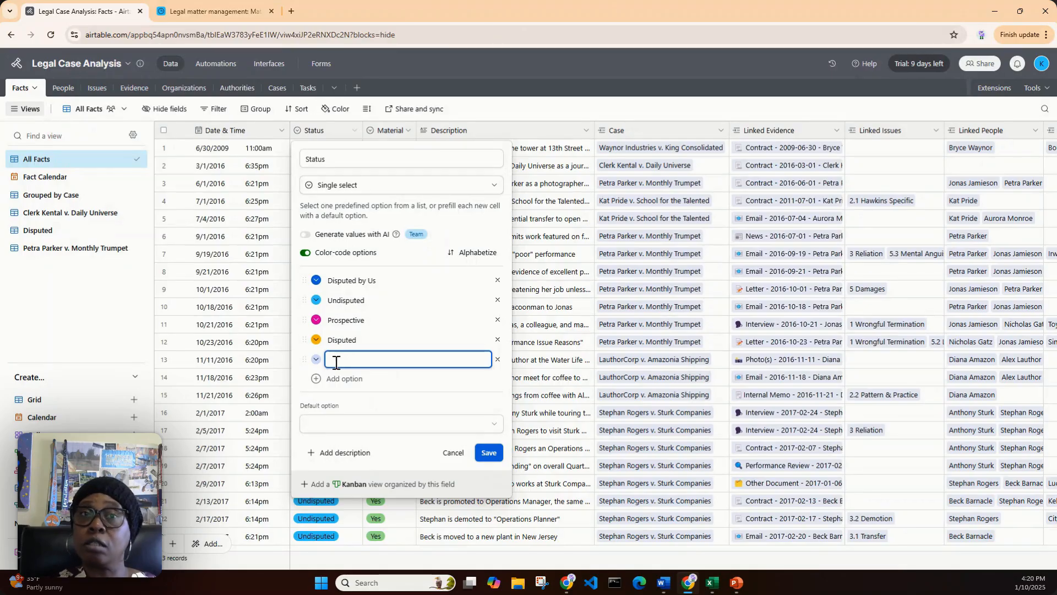
{"action": "left_click", "coordinate": [317, 359]}
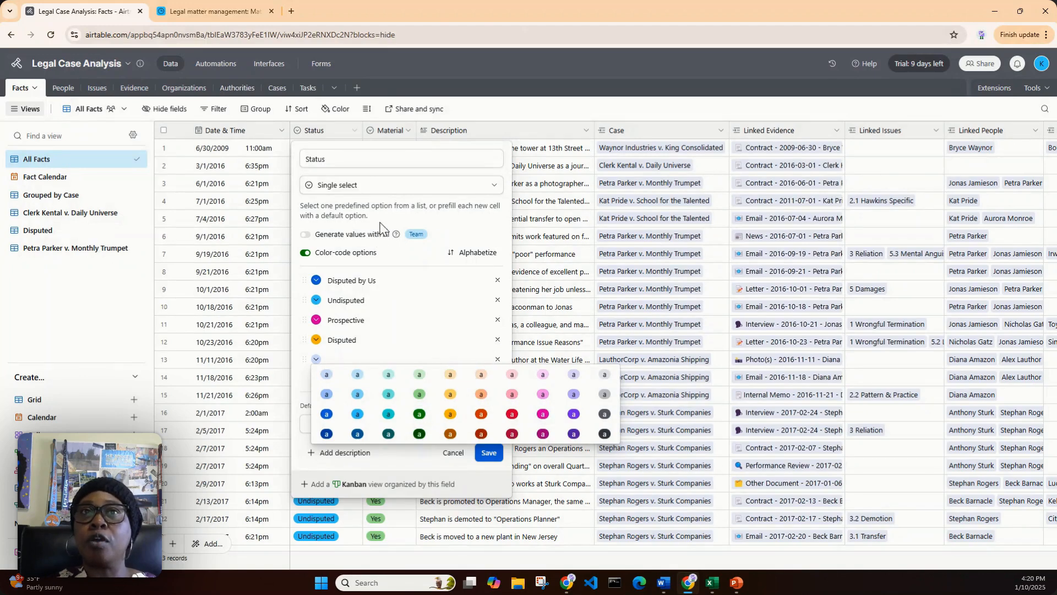
{"action": "left_click", "coordinate": [415, 159]}
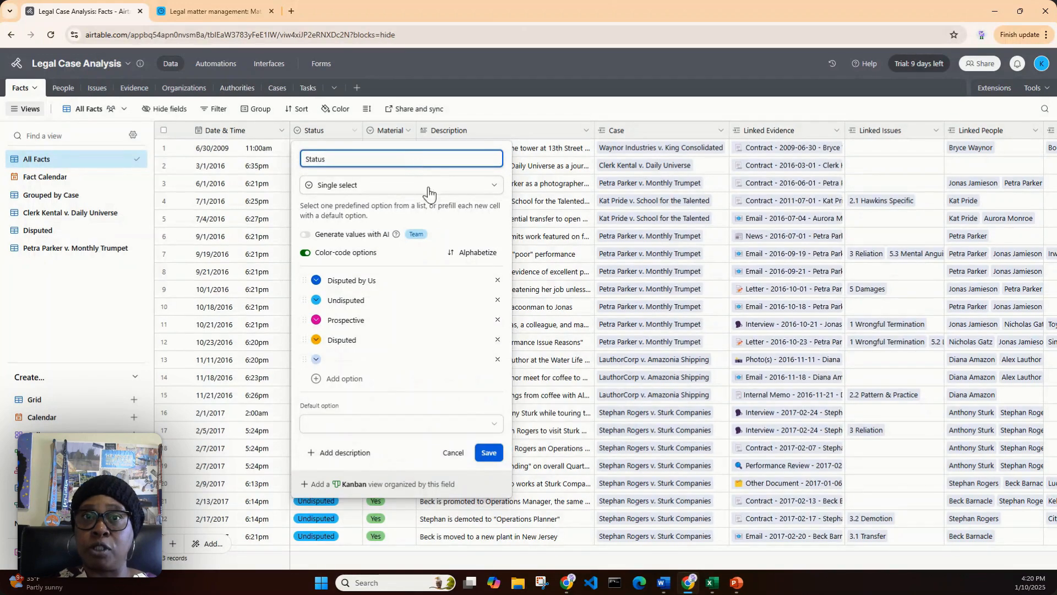
{"action": "left_click", "coordinate": [498, 359]}
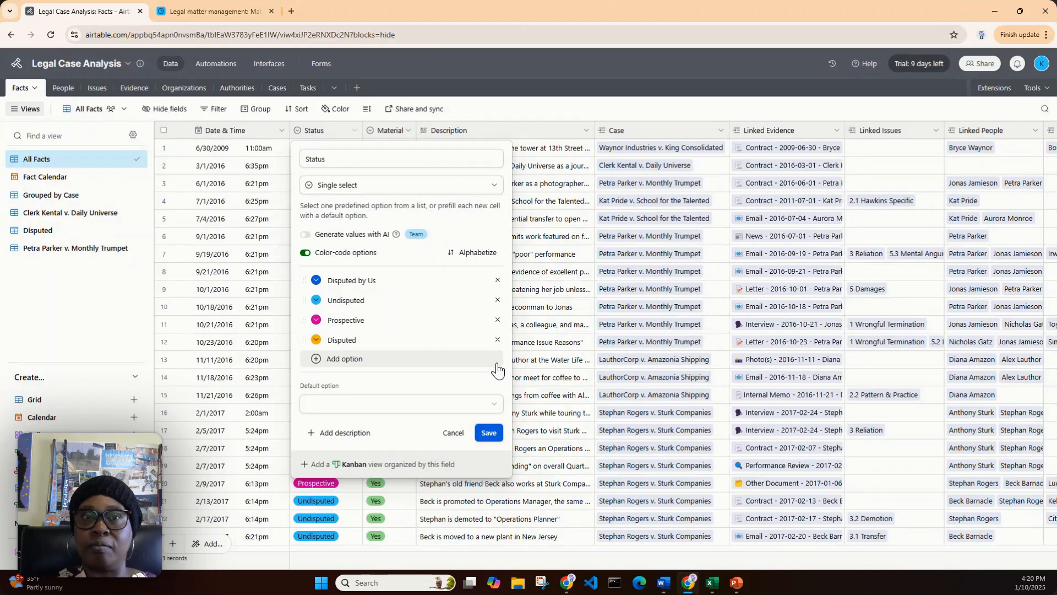
{"action": "left_click", "coordinate": [453, 432]}
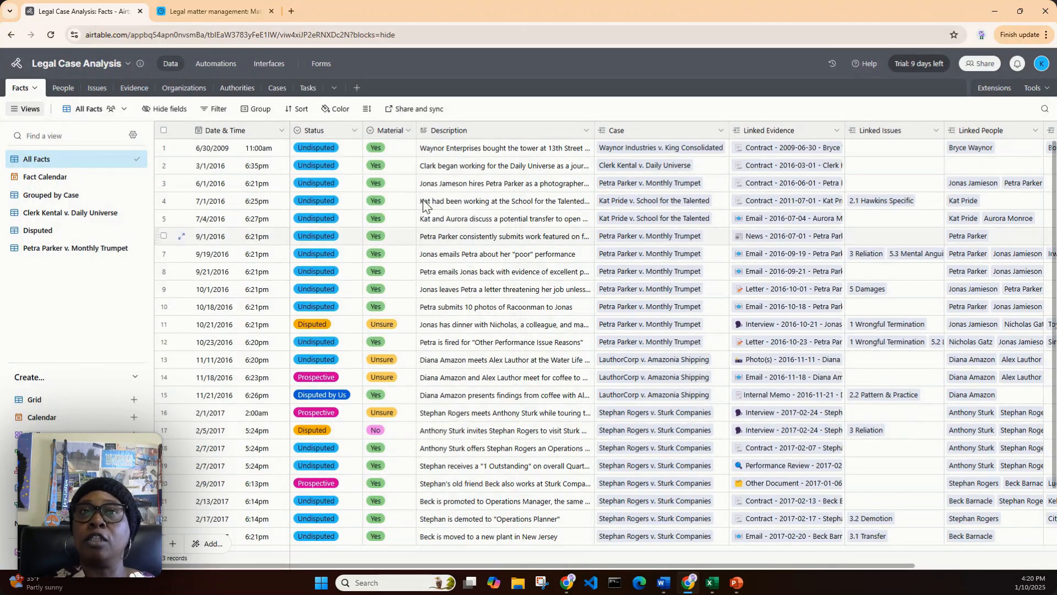
Try switching color-coding off and back on for the Material field's options, and close the field settings without saving
{"action": "left_click", "coordinate": [408, 131]}
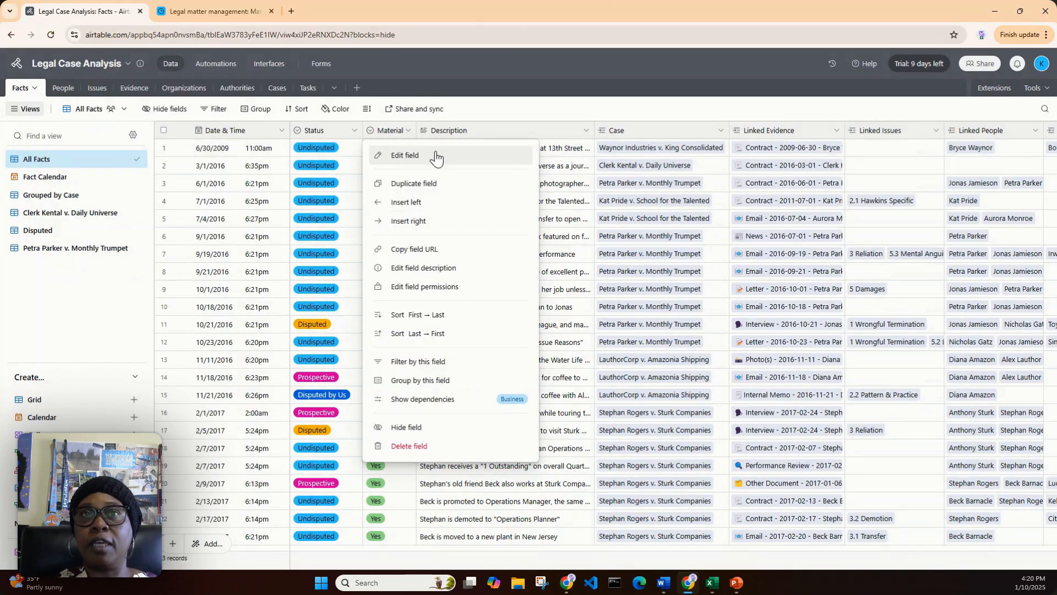
{"action": "left_click", "coordinate": [435, 156]}
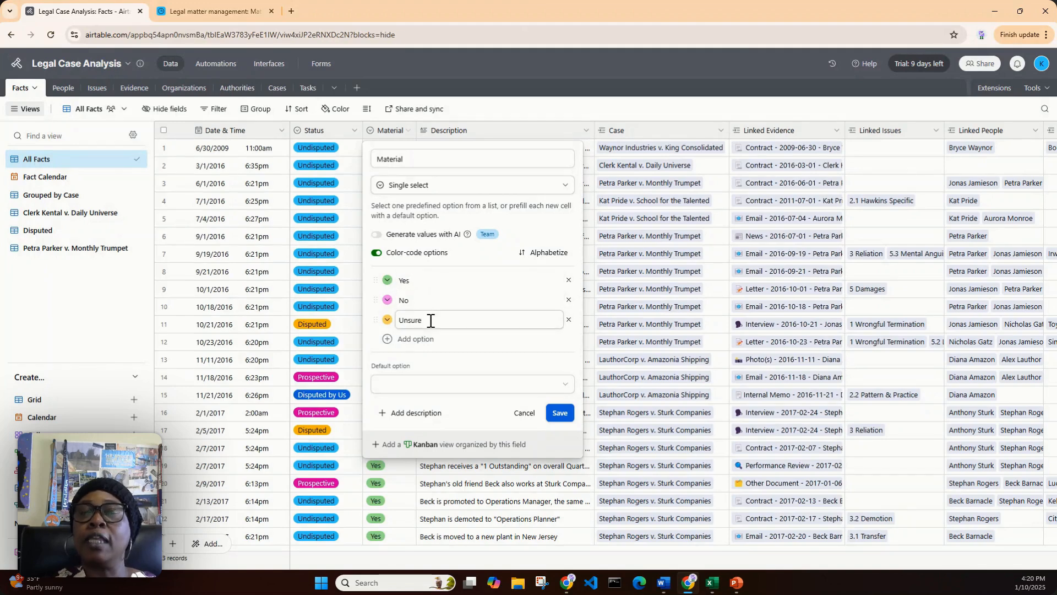
{"action": "left_click", "coordinate": [377, 254]}
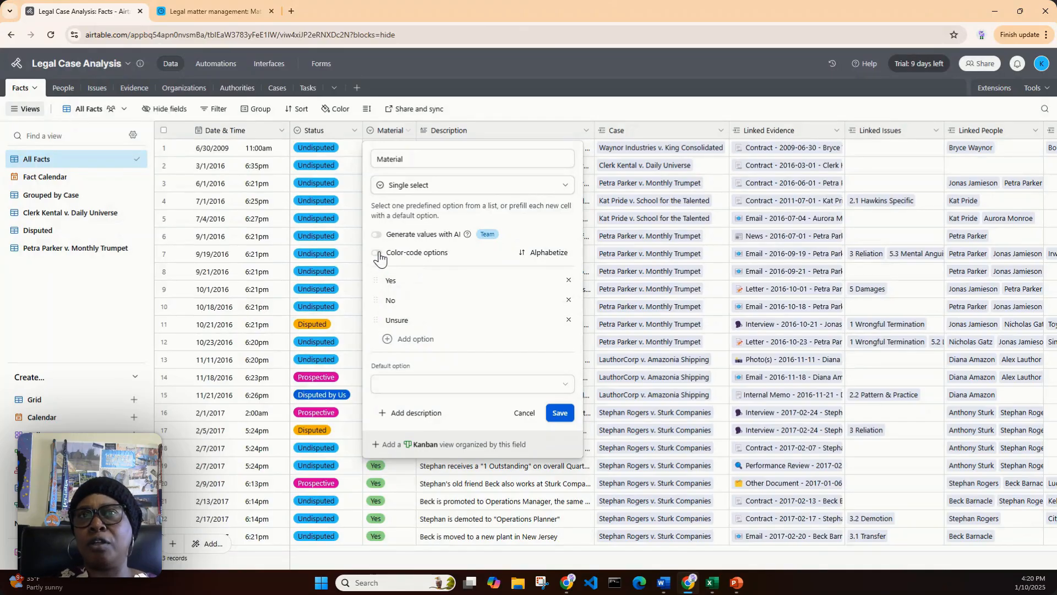
{"action": "left_click", "coordinate": [377, 253]}
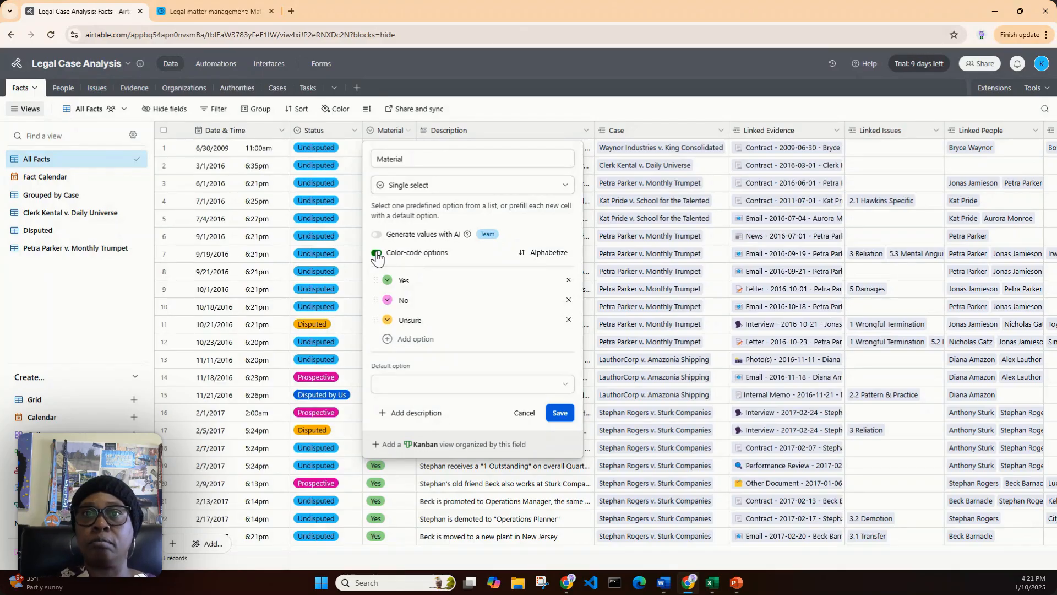
{"action": "left_click", "coordinate": [522, 414]}
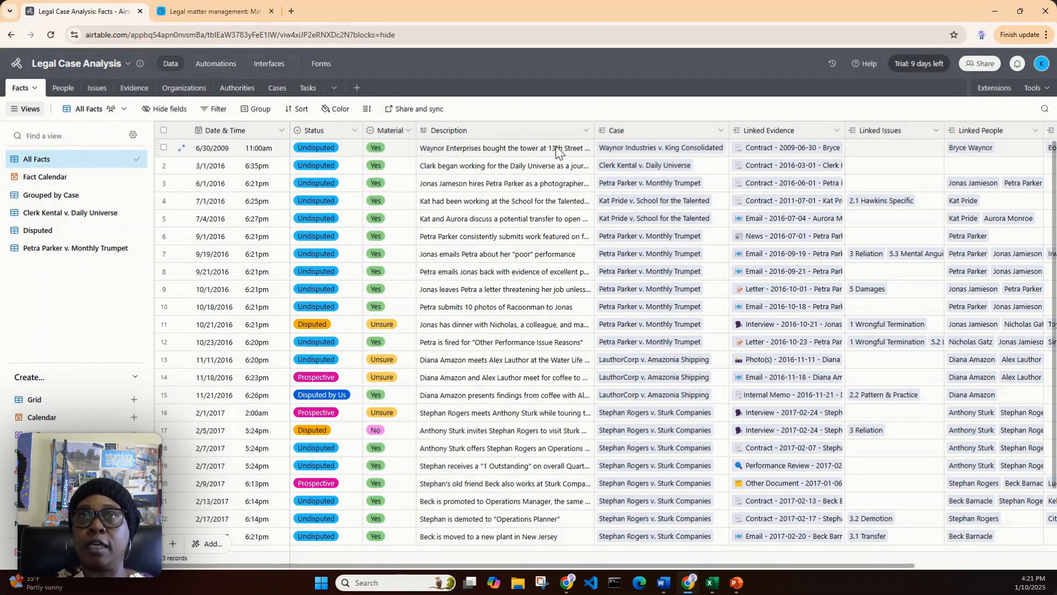
Expand the first fact's Description cell to read its full text, and close the expanded cell
{"action": "left_click", "coordinate": [576, 147]}
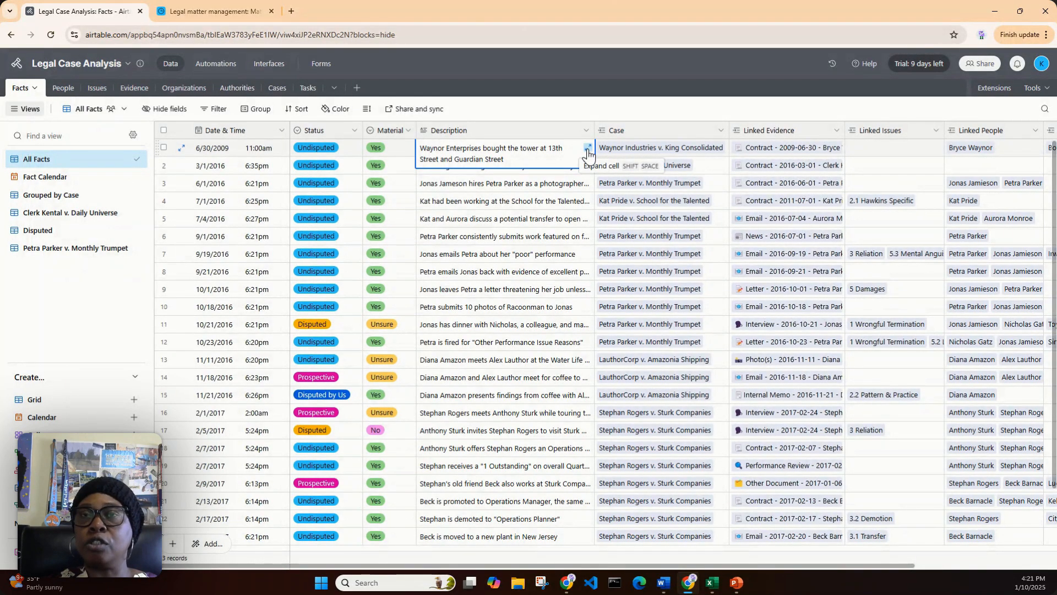
{"action": "left_click", "coordinate": [588, 150]}
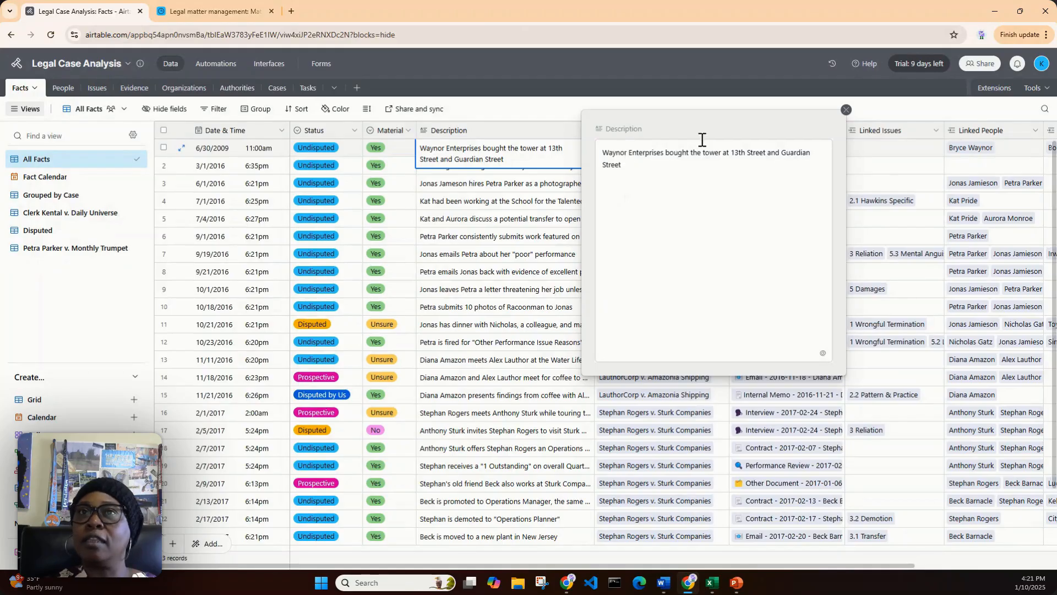
{"action": "left_click", "coordinate": [846, 110]}
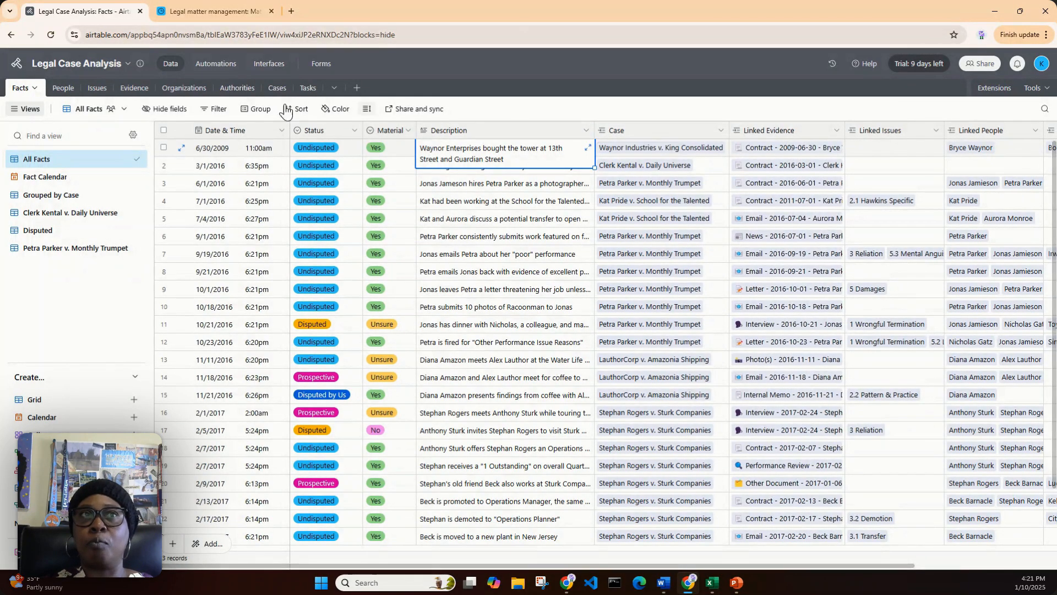
{"action": "key", "text": "Escape"}
Look through the People and Issues tables and return to the Facts table
{"action": "left_click", "coordinate": [57, 92]}
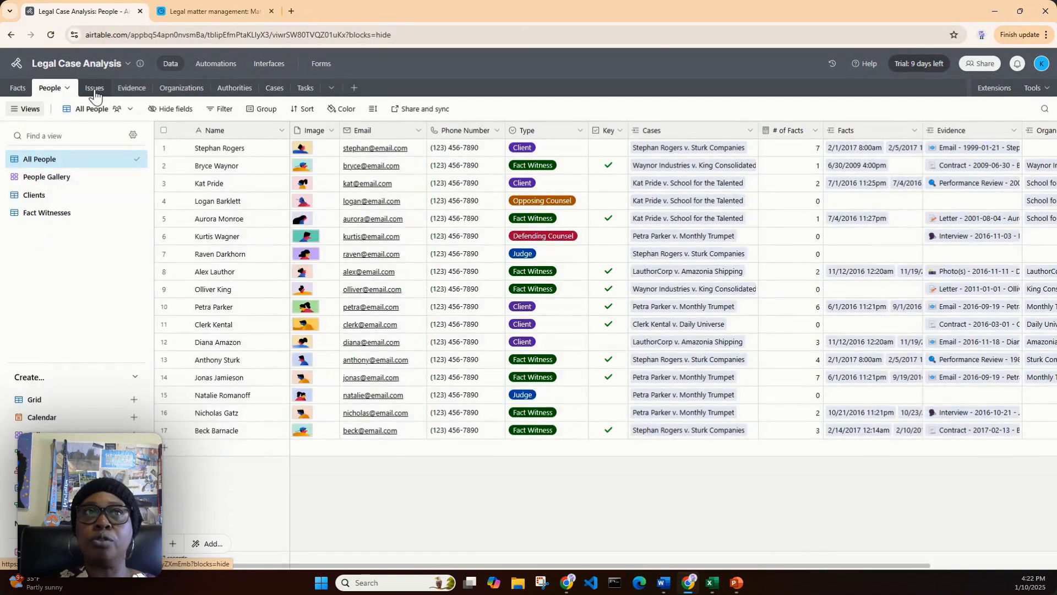
{"action": "left_click", "coordinate": [95, 92]}
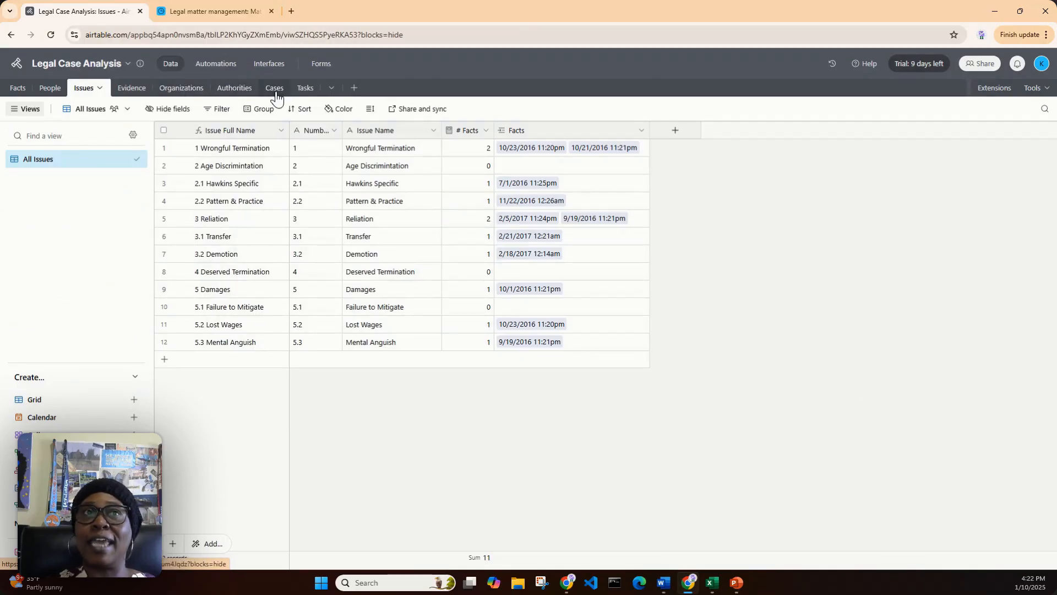
{"action": "left_click", "coordinate": [17, 91]}
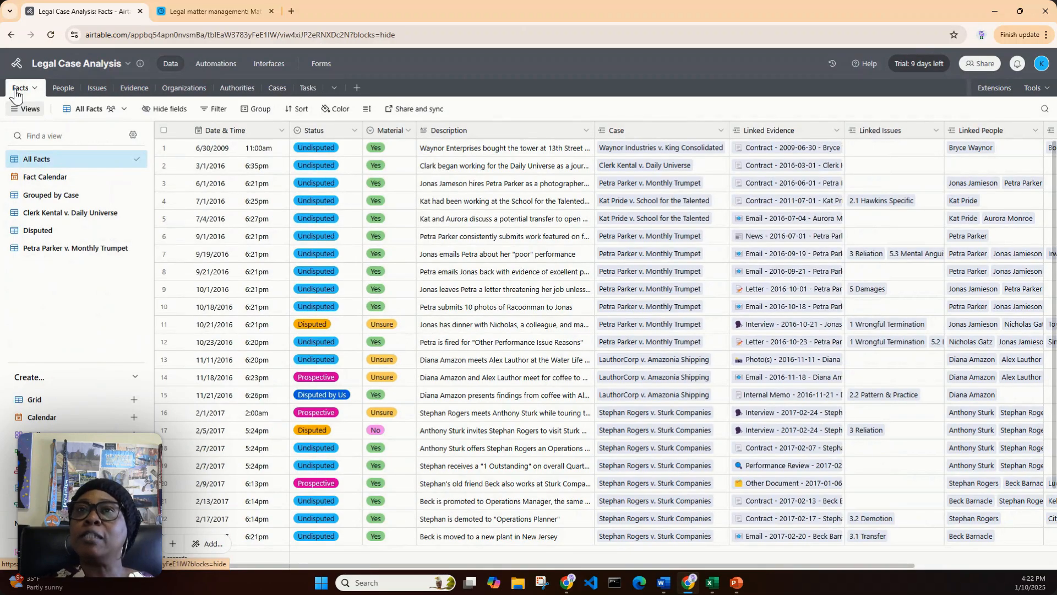
Open the Case field's settings, view the tables it can link to, reselect Cases, and close the settings without saving
{"action": "left_click", "coordinate": [720, 132]}
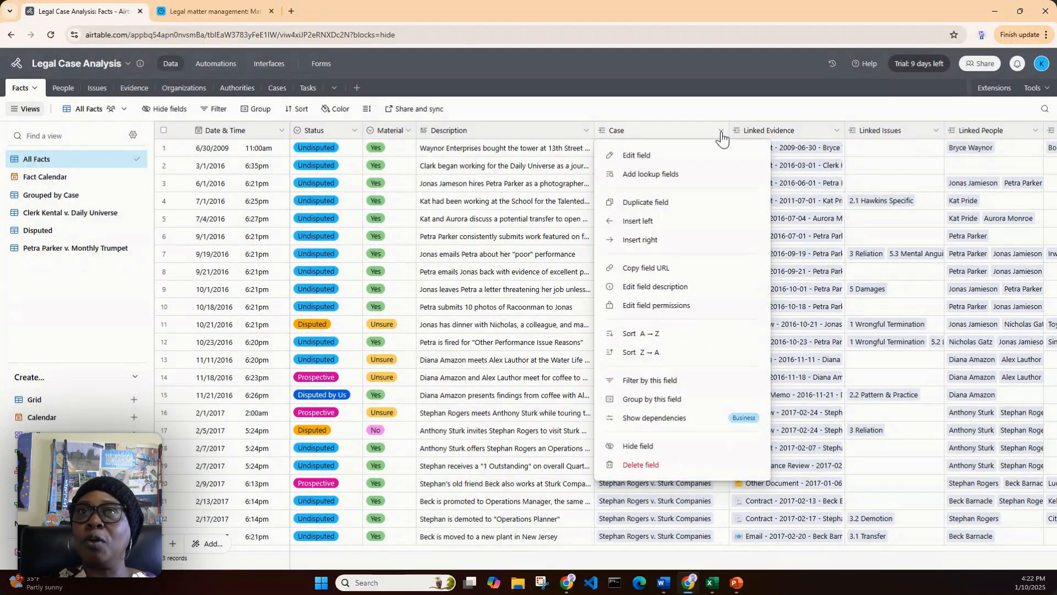
{"action": "left_click", "coordinate": [686, 160]}
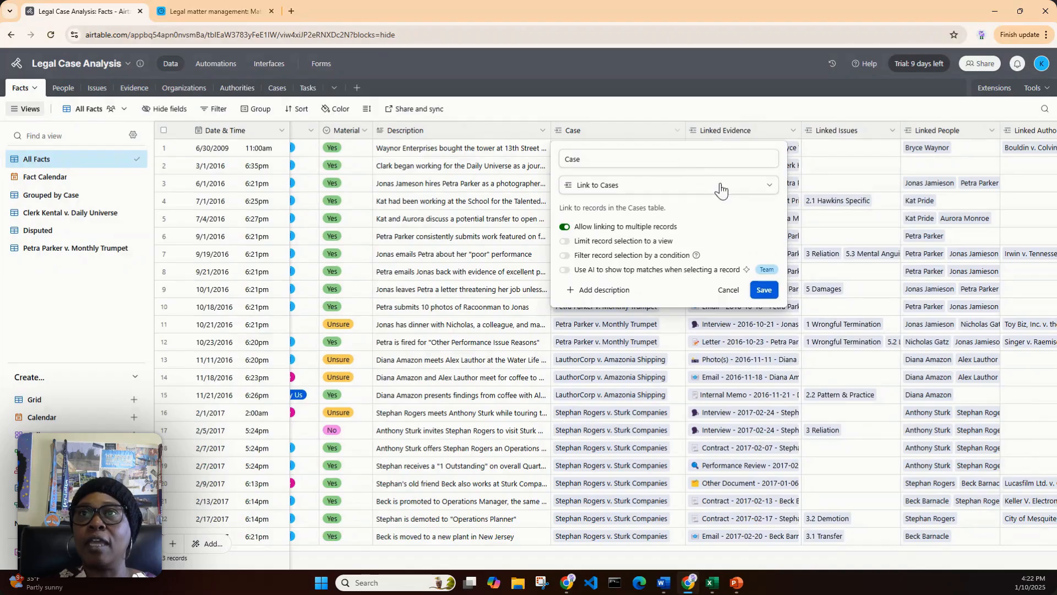
{"action": "left_click", "coordinate": [770, 188]}
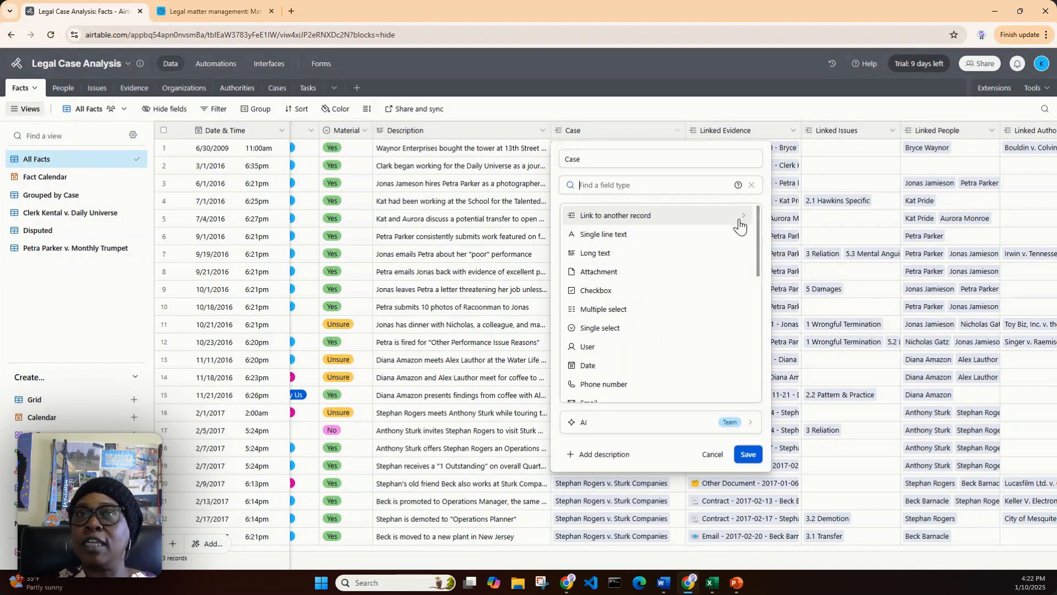
{"action": "left_click", "coordinate": [675, 221]}
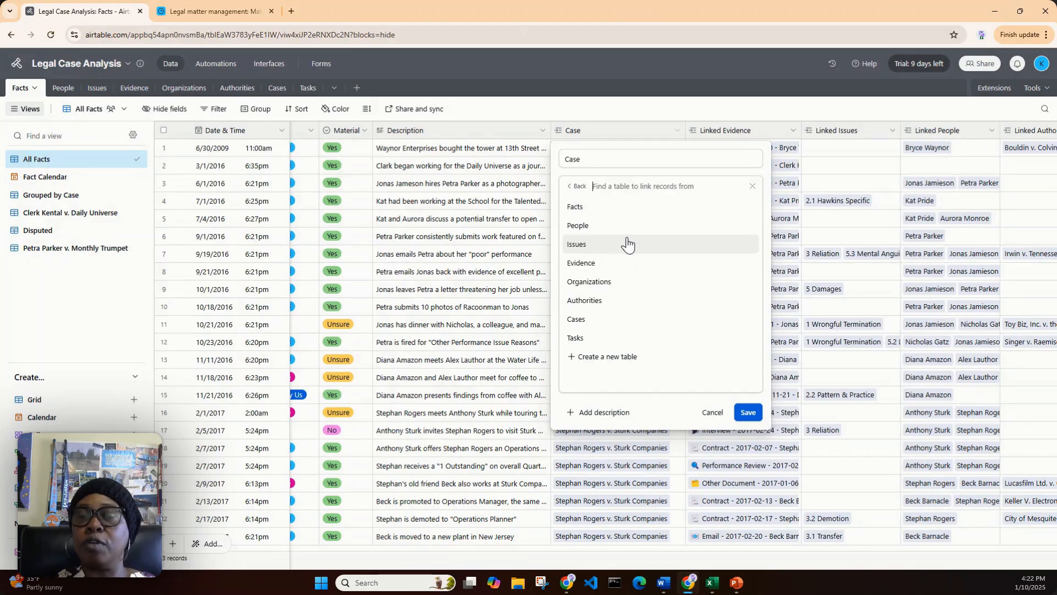
{"action": "left_click", "coordinate": [647, 323]}
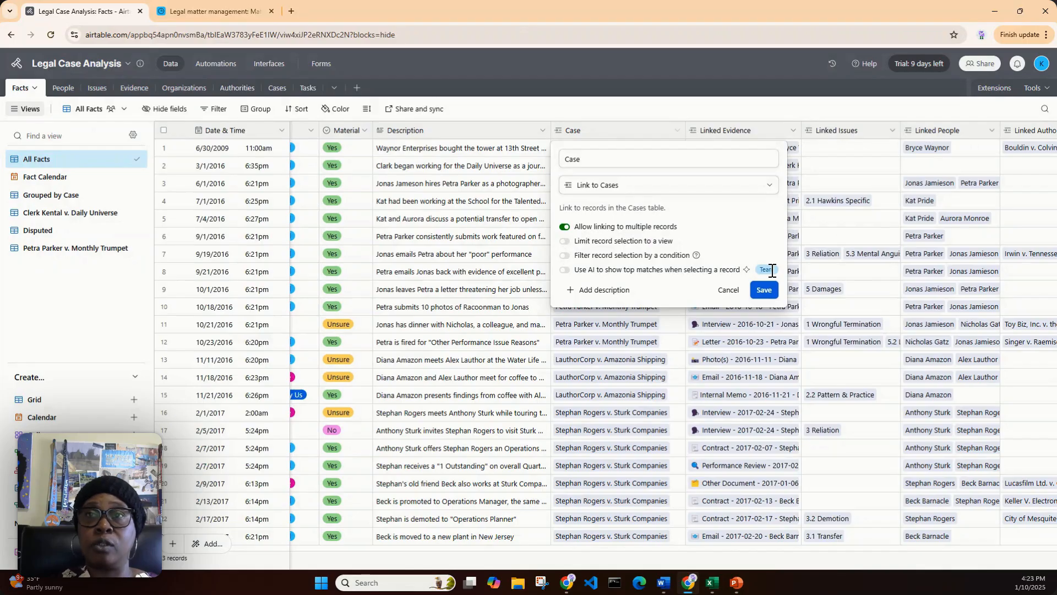
{"action": "left_click", "coordinate": [730, 294]}
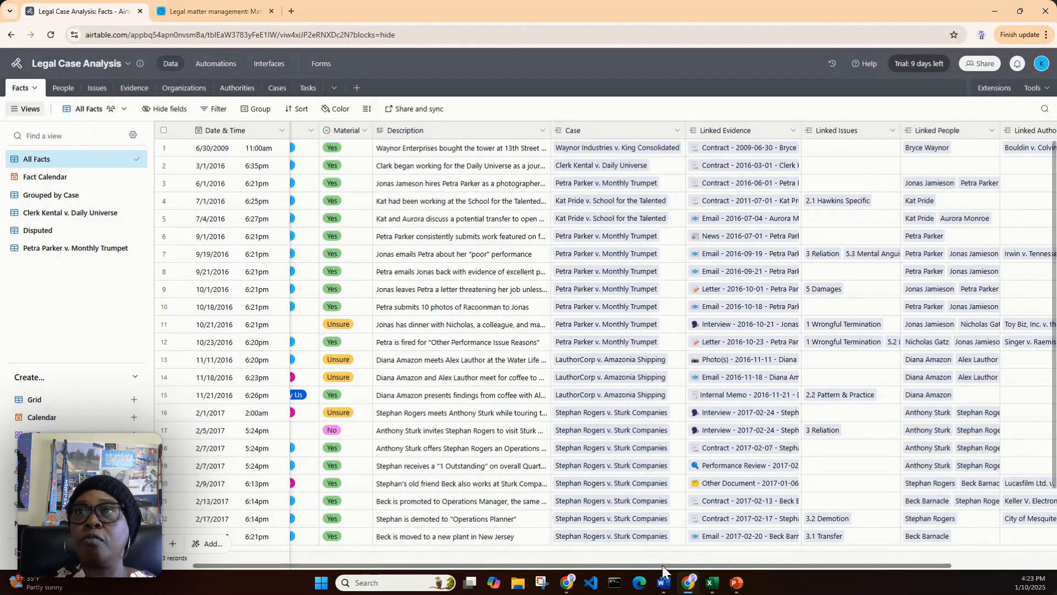
Switch to the Legal matter management base, examine the Client — Issue field's formula in the Matters table, and close its settings without saving
{"action": "left_click_drag", "start_coordinate": [662, 566], "coordinate": [795, 575]}
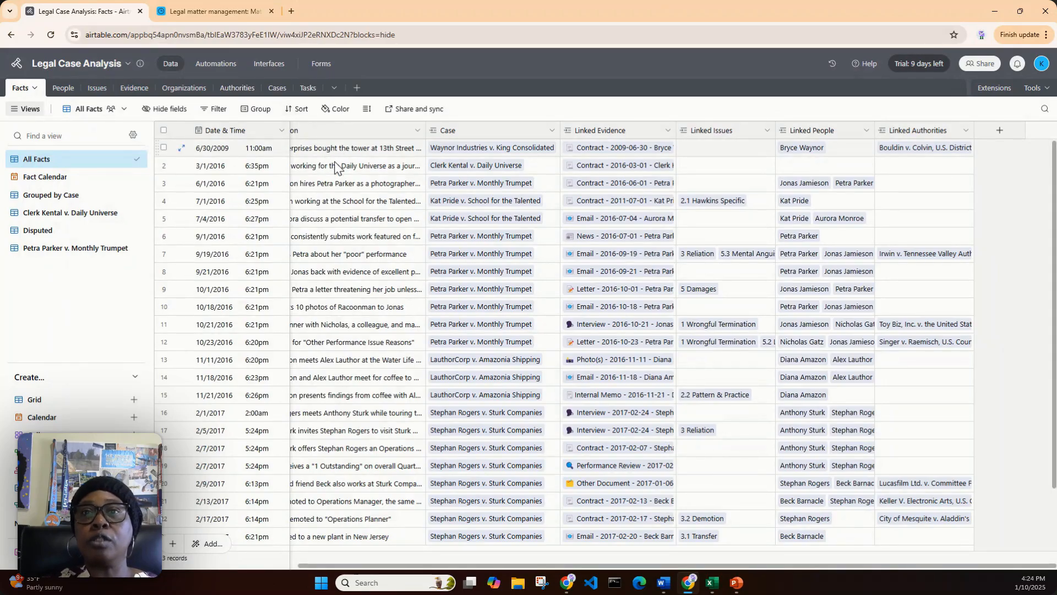
{"action": "left_click_drag", "start_coordinate": [653, 565], "coordinate": [474, 540]}
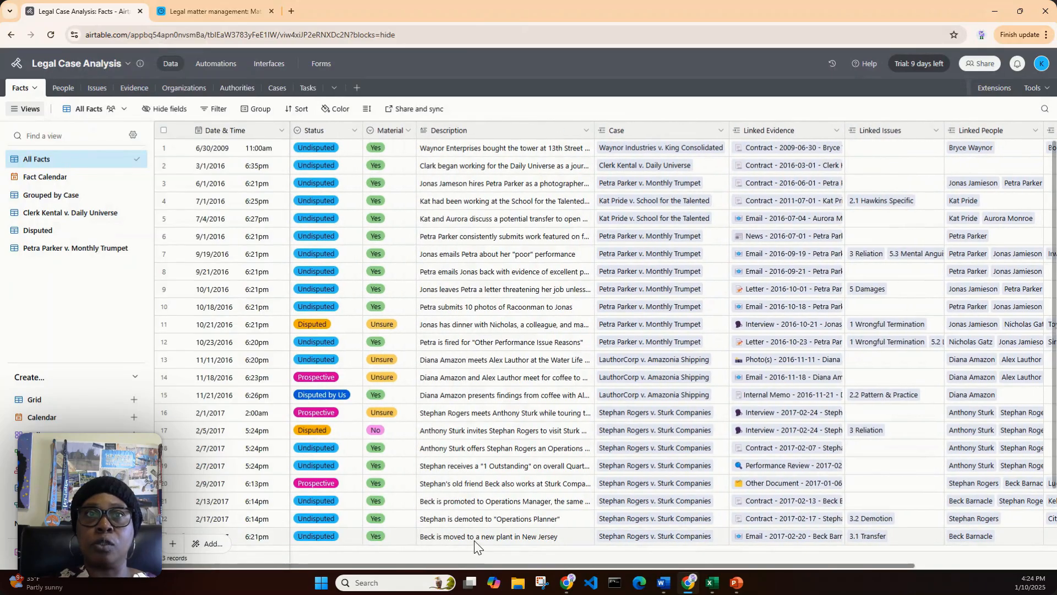
{"action": "left_click", "coordinate": [190, 8]}
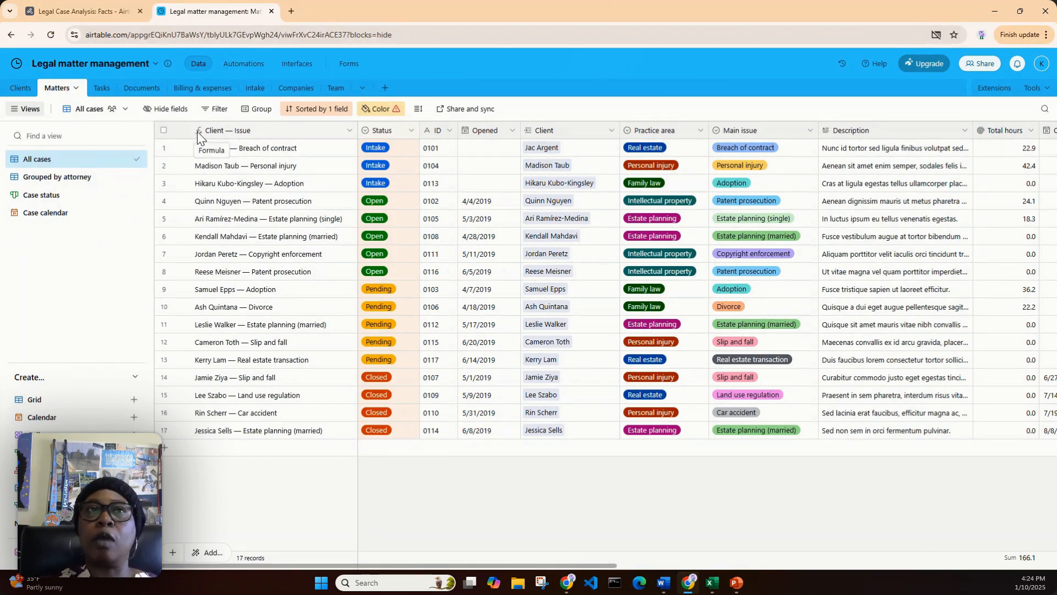
{"action": "left_click", "coordinate": [349, 134]}
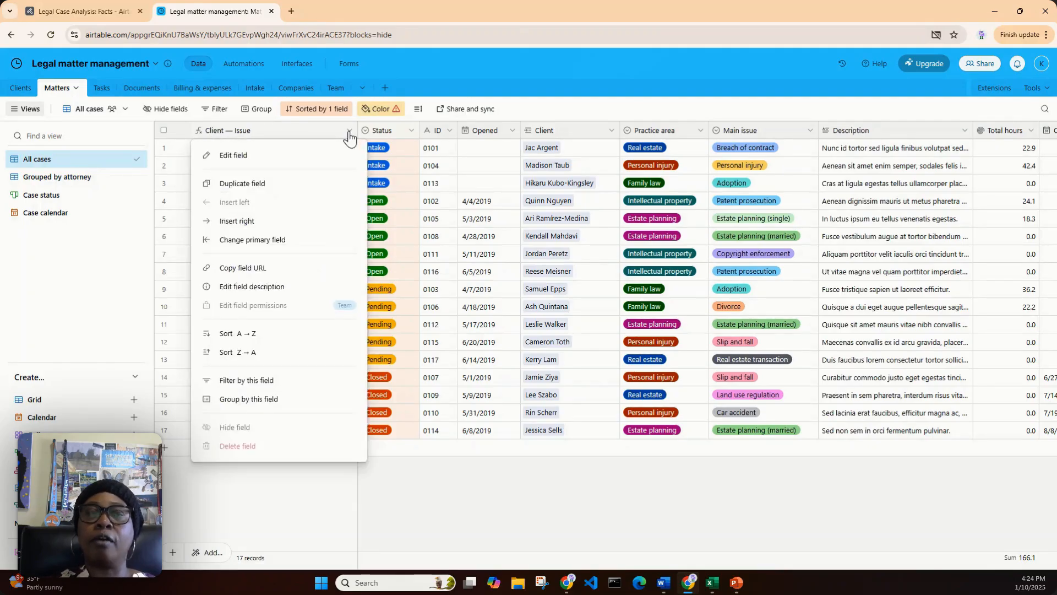
{"action": "left_click", "coordinate": [296, 164]}
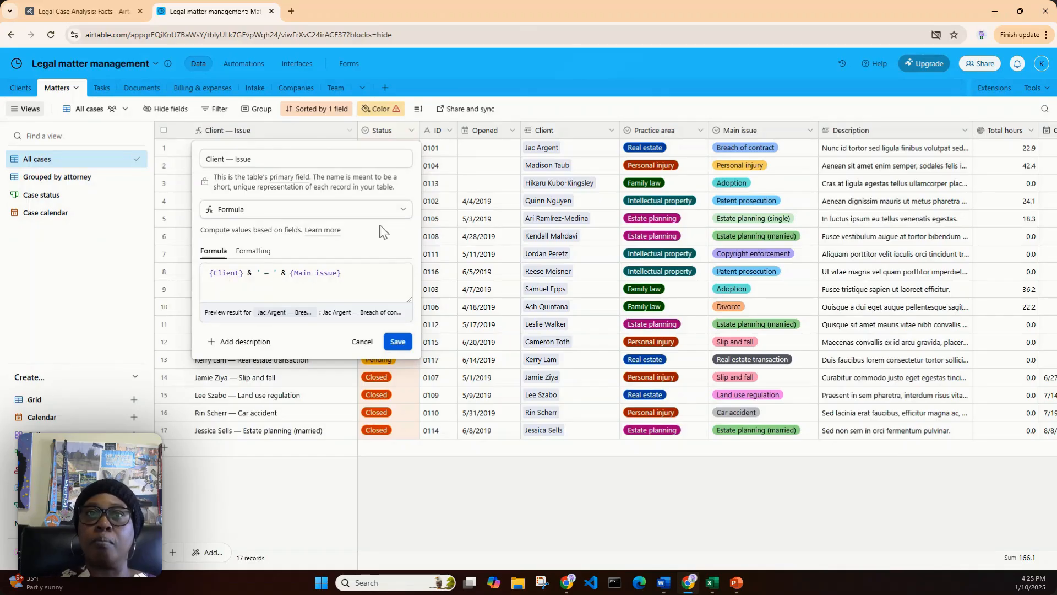
{"action": "left_click", "coordinate": [361, 342]}
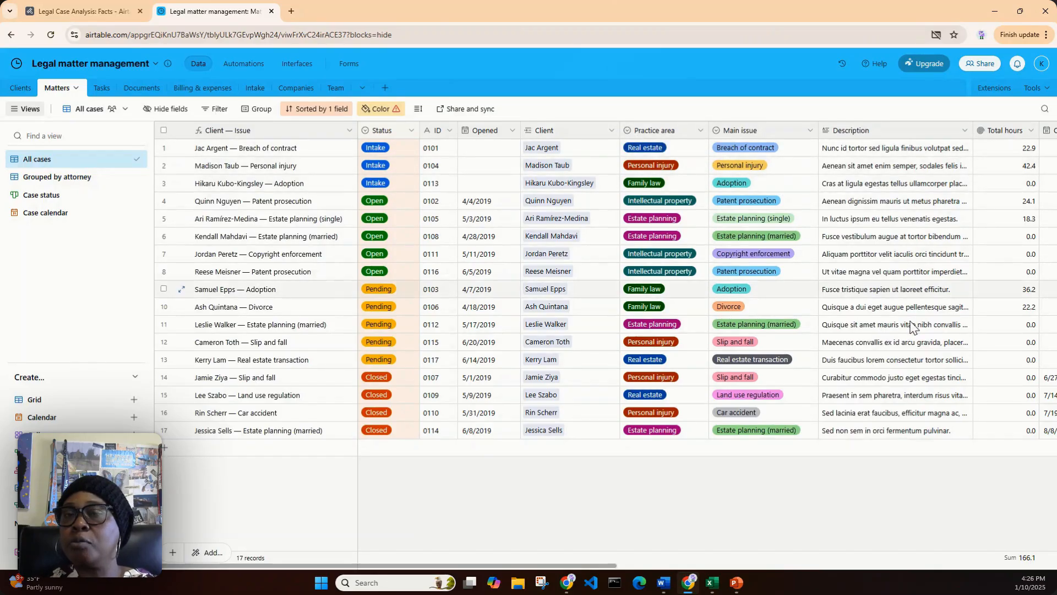
Examine the Total hours field's rollup source and aggregation formula in the Matters table, and close its settings without saving
{"action": "left_click_drag", "start_coordinate": [599, 564], "coordinate": [816, 578]}
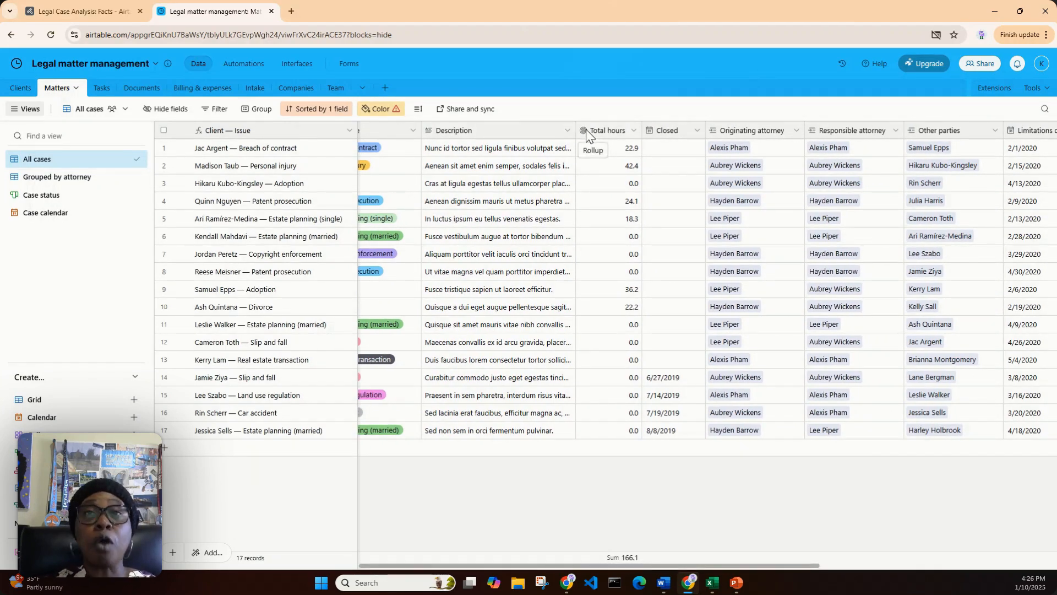
{"action": "left_click", "coordinate": [634, 131]}
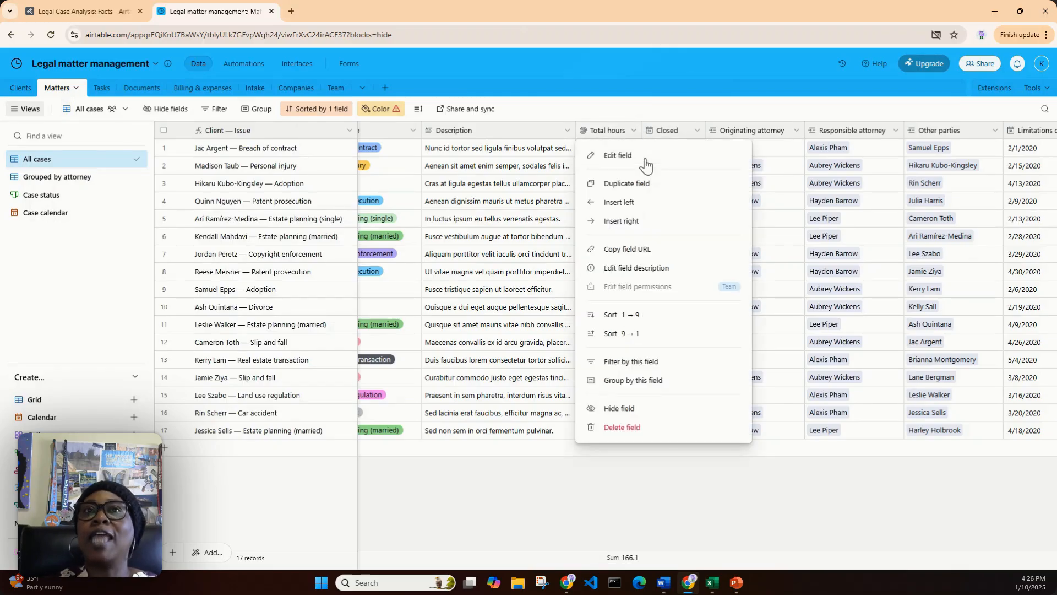
{"action": "left_click", "coordinate": [640, 157]}
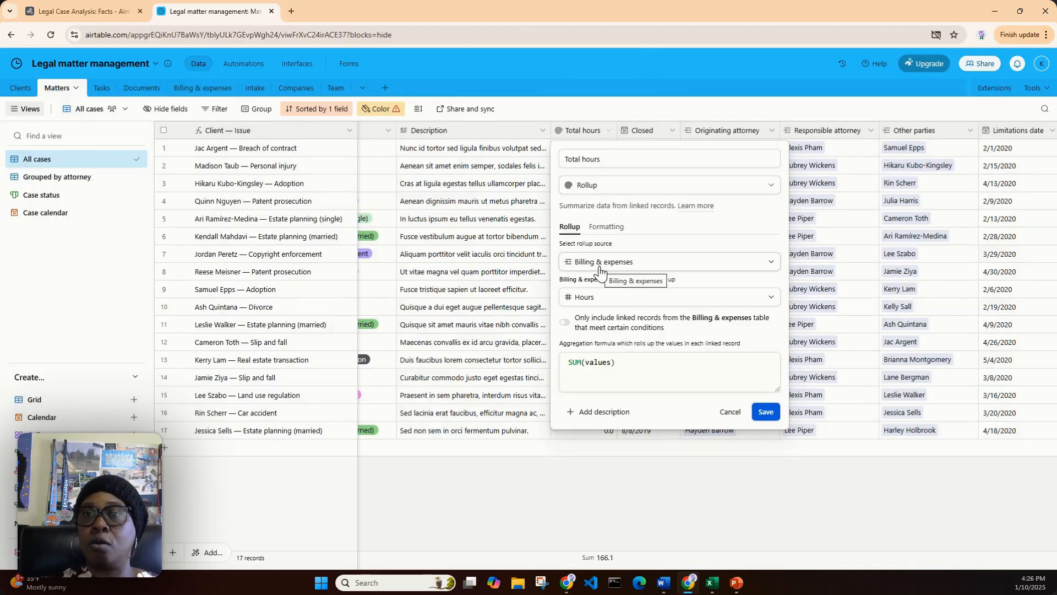
{"action": "left_click", "coordinate": [731, 423]}
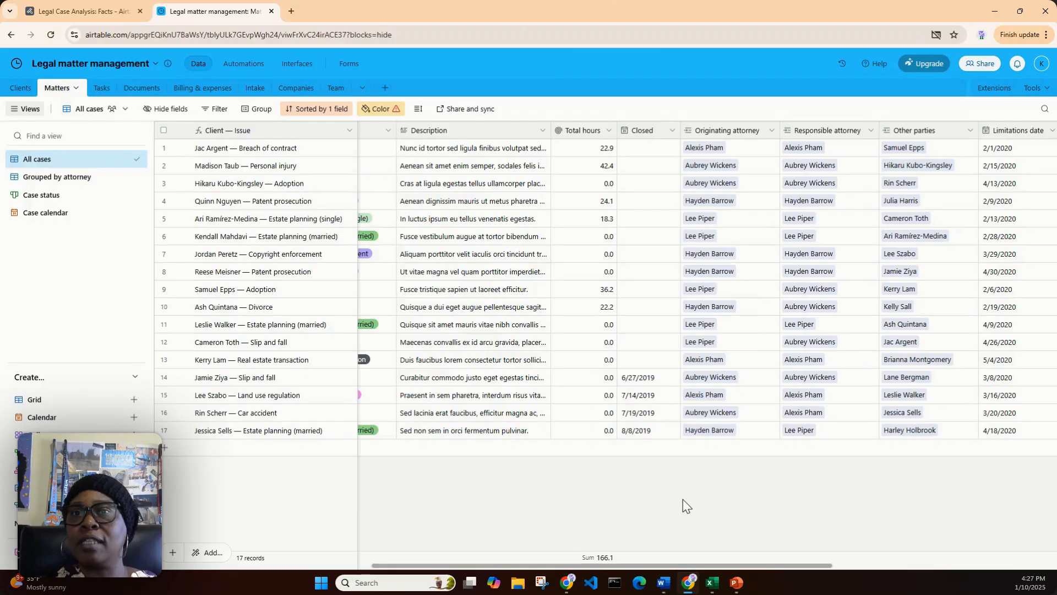
Open the Billable field's settings, keep Checkbox as its type, and view the available checkbox icon styles and colors
{"action": "left_click_drag", "start_coordinate": [623, 566], "coordinate": [857, 594]}
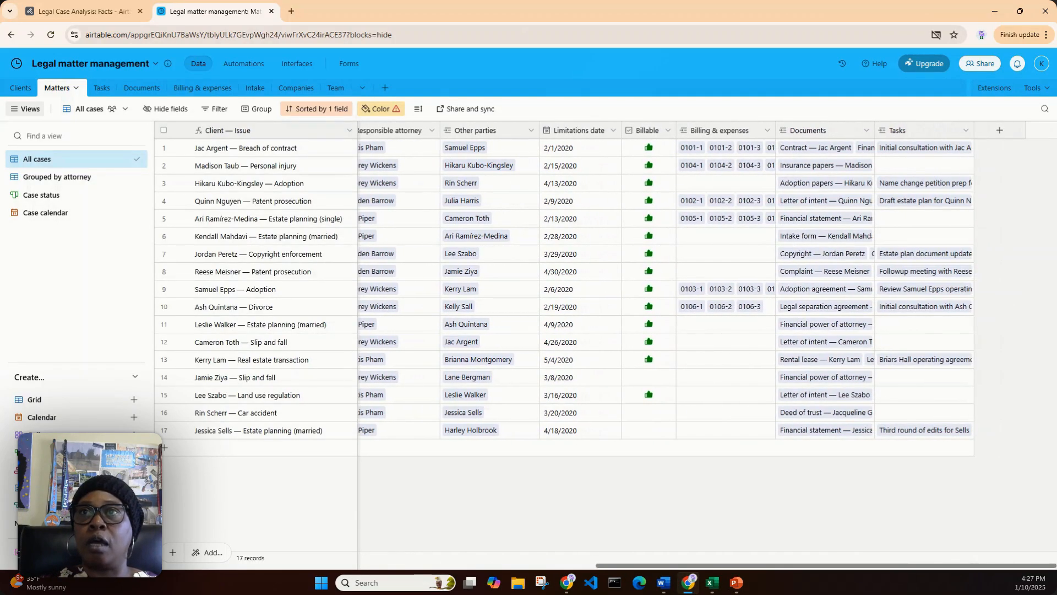
{"action": "left_click", "coordinate": [667, 132]}
{"action": "left_click", "coordinate": [672, 155]}
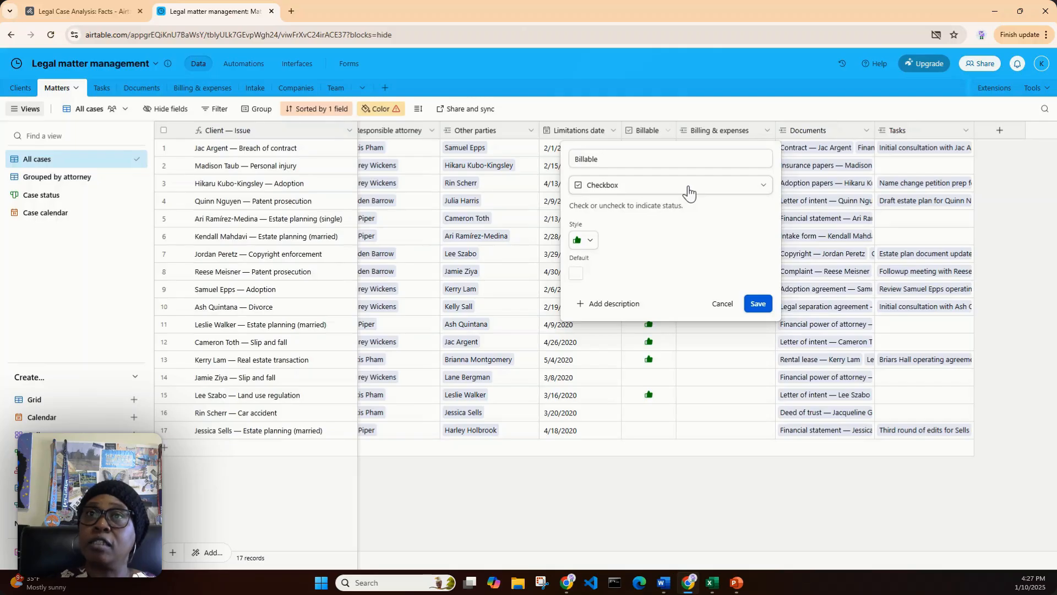
{"action": "left_click", "coordinate": [763, 187]}
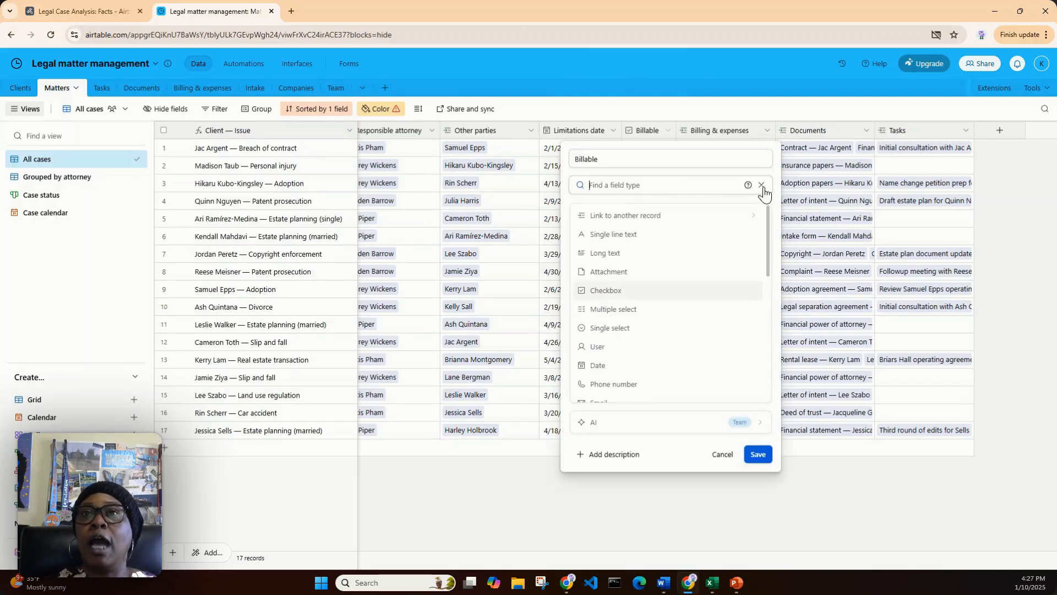
{"action": "left_click", "coordinate": [670, 293]}
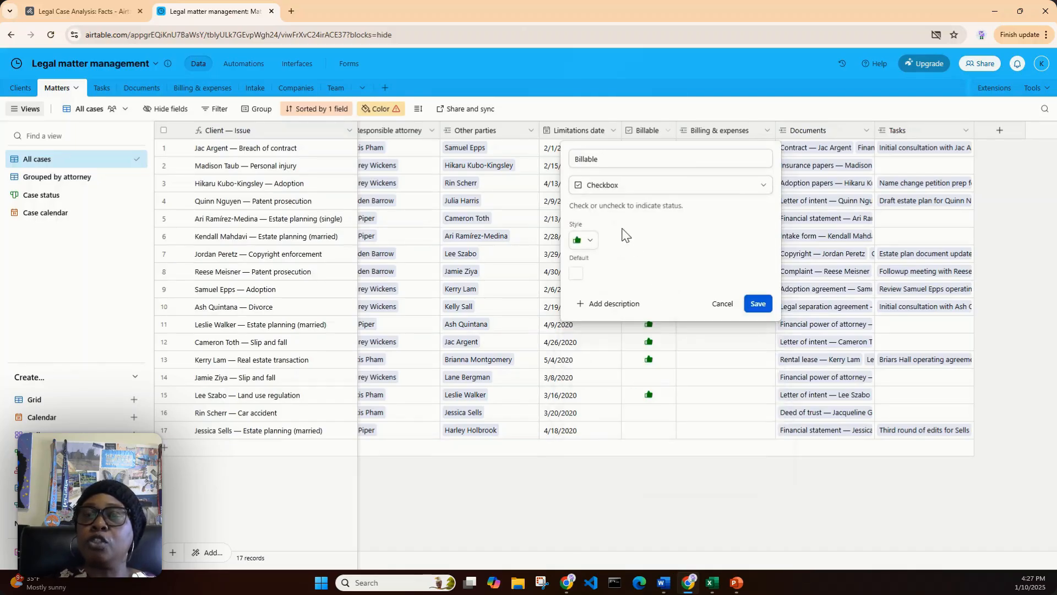
{"action": "left_click", "coordinate": [590, 242]}
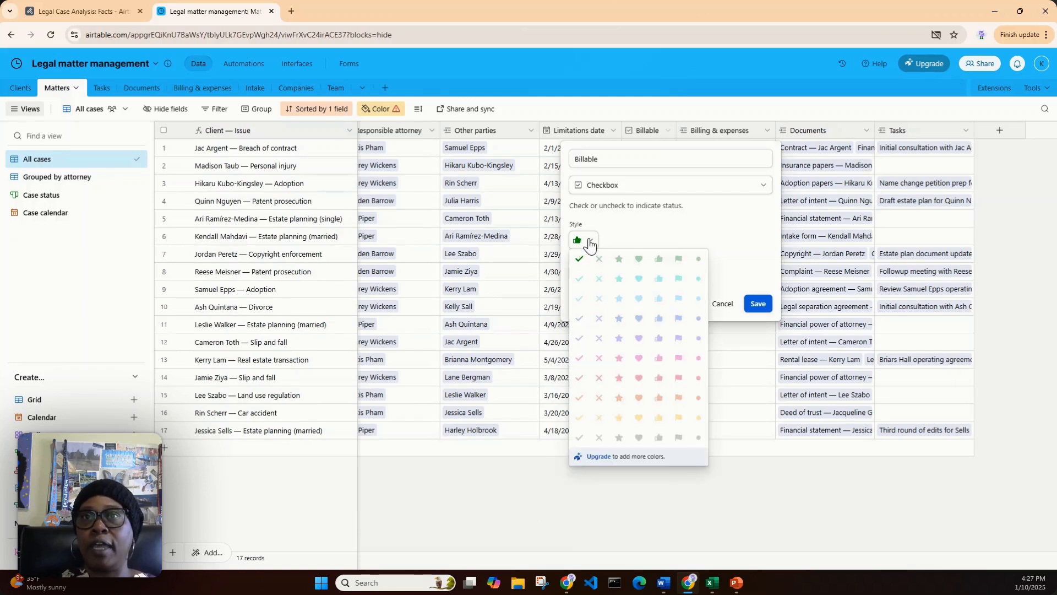
{"action": "left_click", "coordinate": [621, 238]}
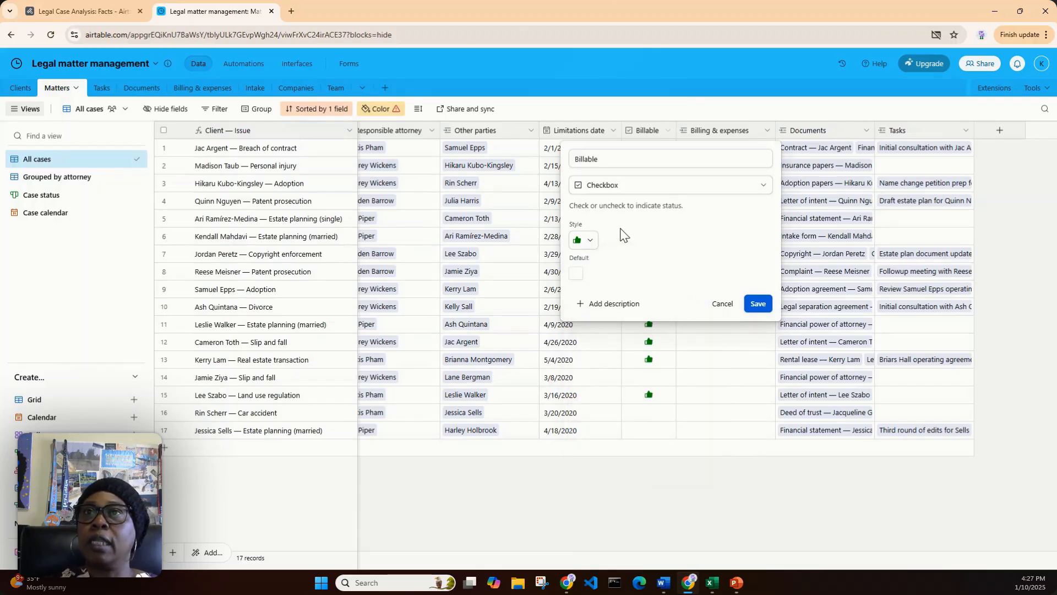
Browse the field types available for the Billable field, and close its settings without saving
{"action": "left_click", "coordinate": [767, 186]}
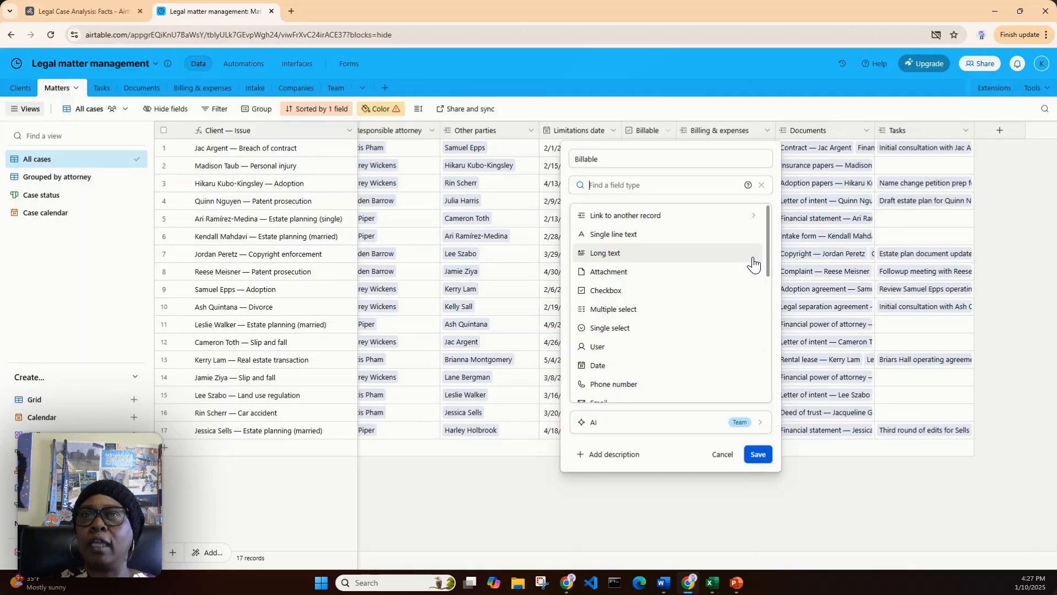
{"action": "scroll", "coordinate": [754, 264], "scroll_direction": "down", "scroll_amount": 1}
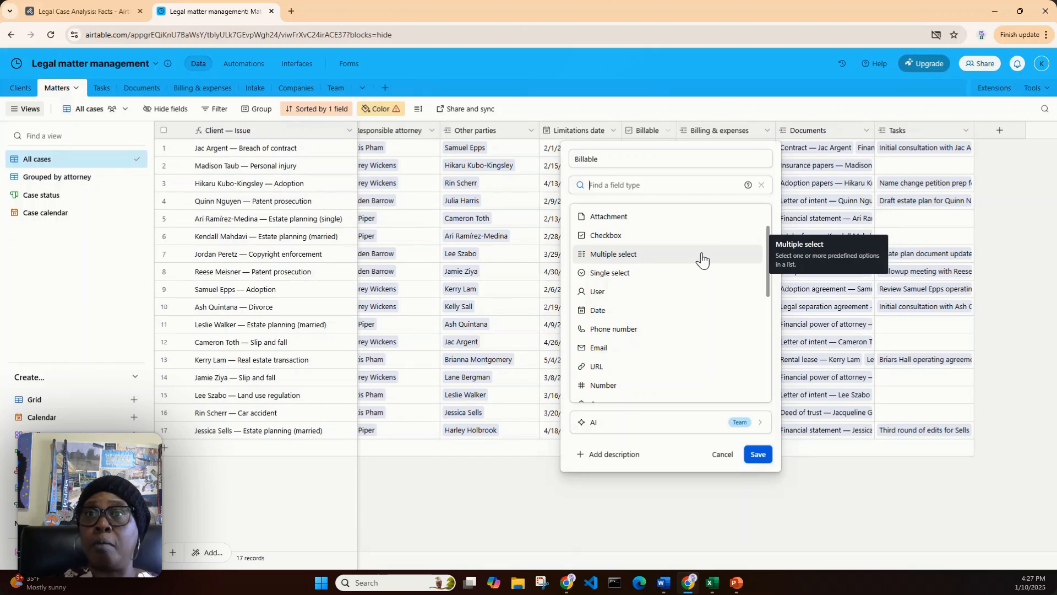
{"action": "left_click", "coordinate": [721, 457]}
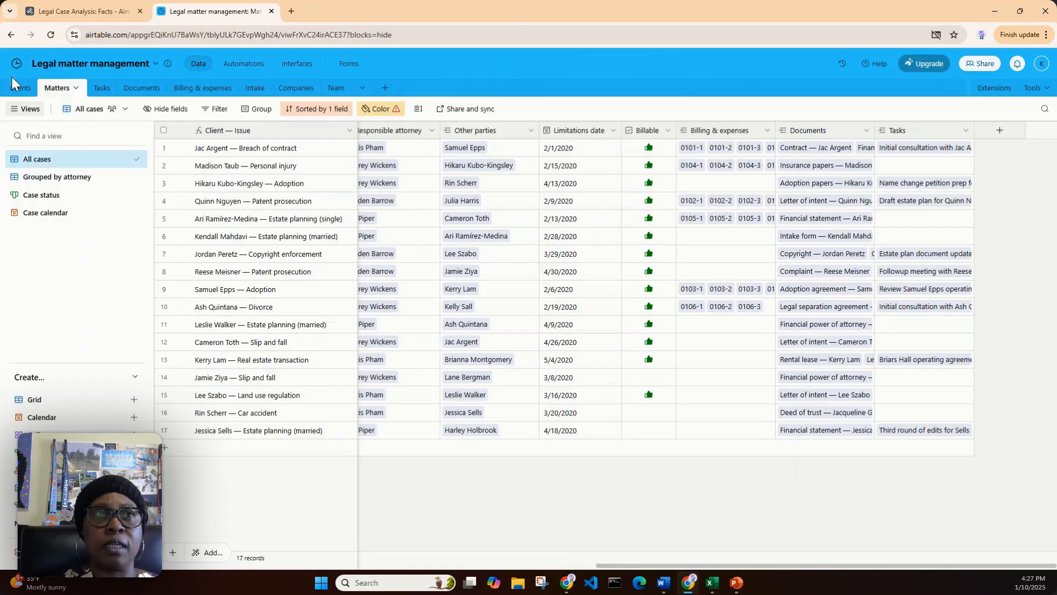
Open the Clients table, examine the Photo field's attachment settings, and close them without saving
{"action": "left_click", "coordinate": [21, 89]}
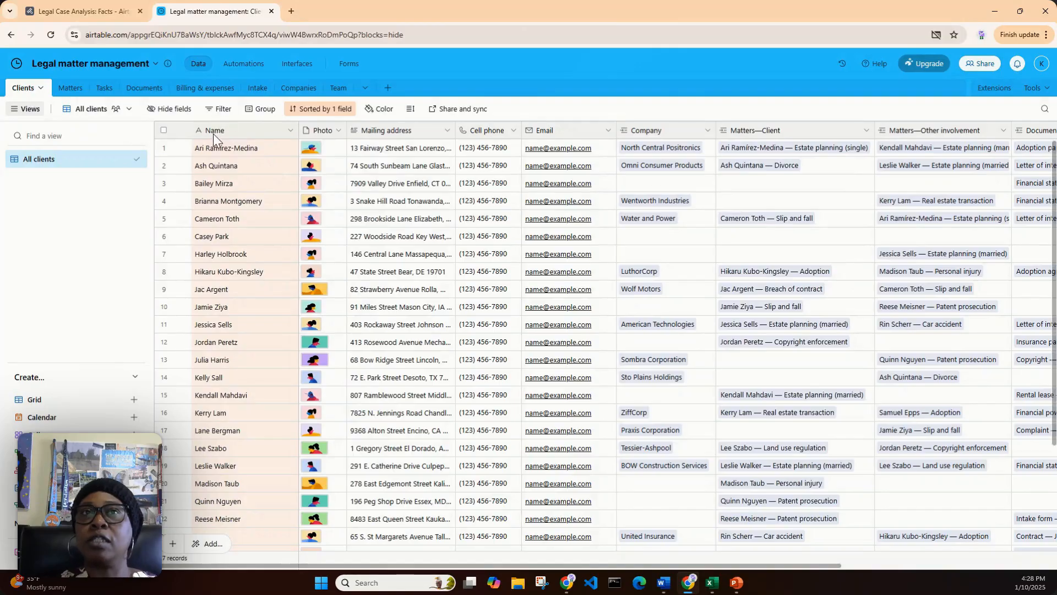
{"action": "left_click", "coordinate": [338, 131]}
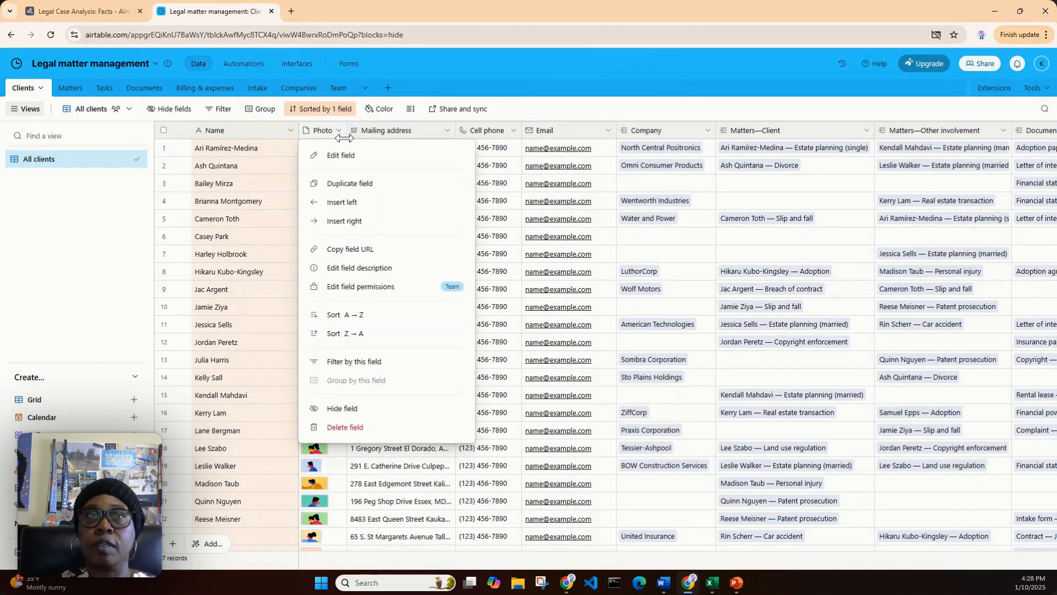
{"action": "left_click", "coordinate": [348, 154]}
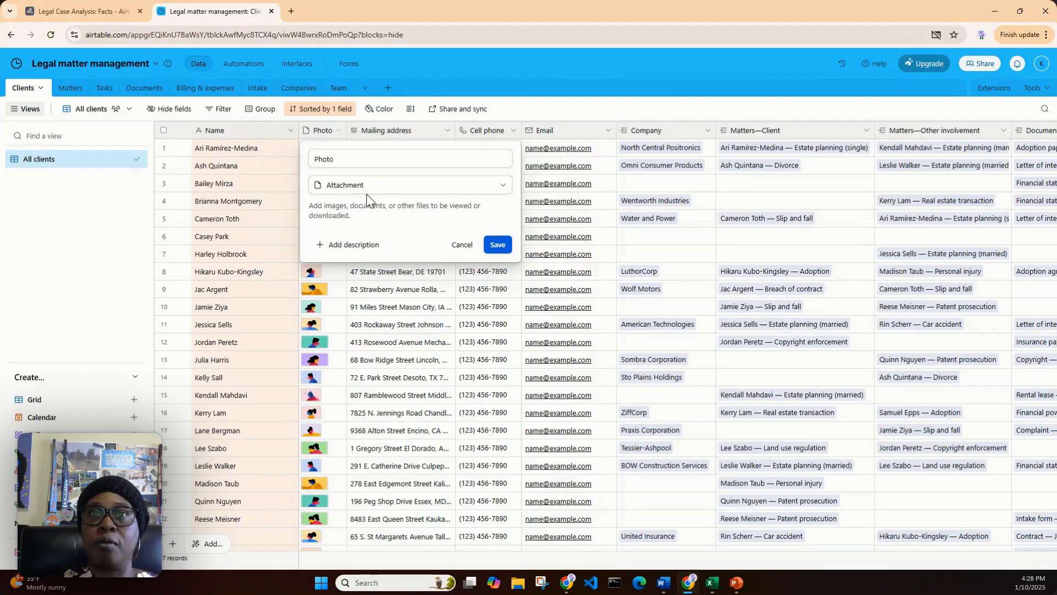
{"action": "left_click", "coordinate": [461, 247]}
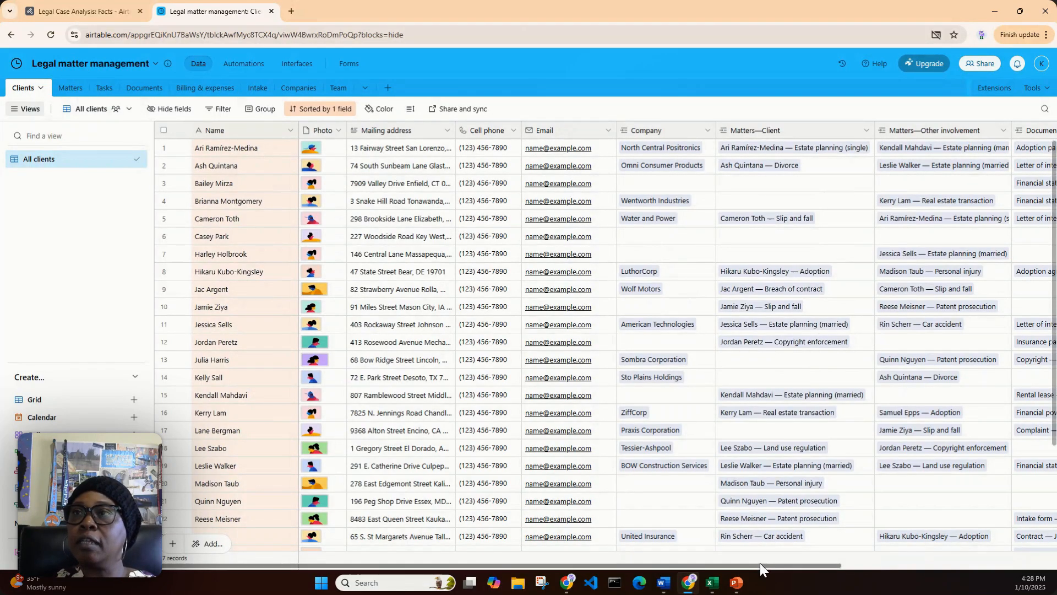
Open the Photo field's settings, browse the full list of available field types, and close the settings without saving
{"action": "left_click_drag", "start_coordinate": [760, 565], "coordinate": [692, 538]}
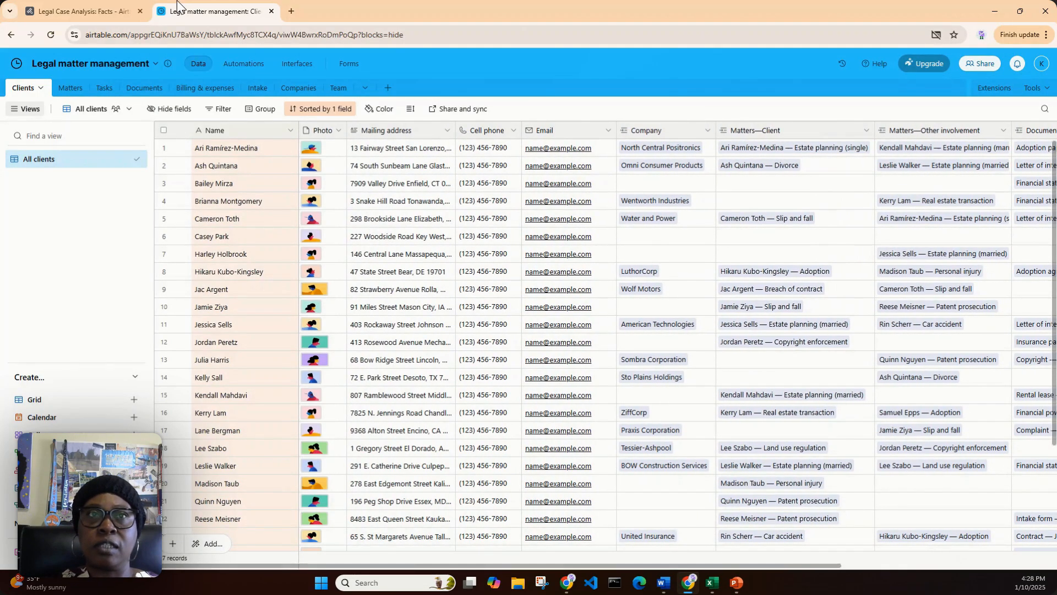
{"action": "left_click", "coordinate": [339, 132]}
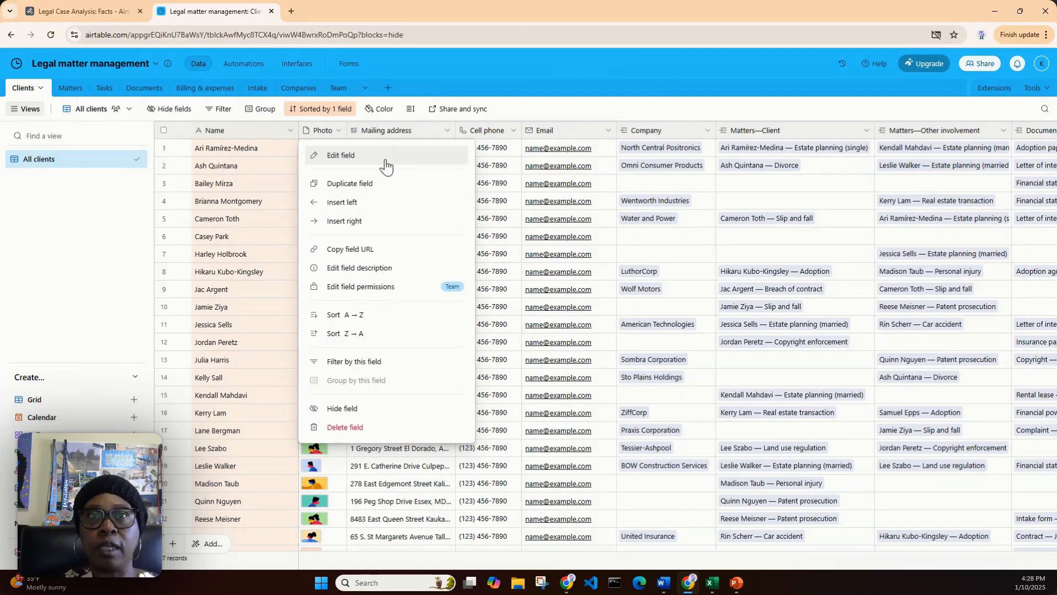
{"action": "left_click", "coordinate": [383, 159]}
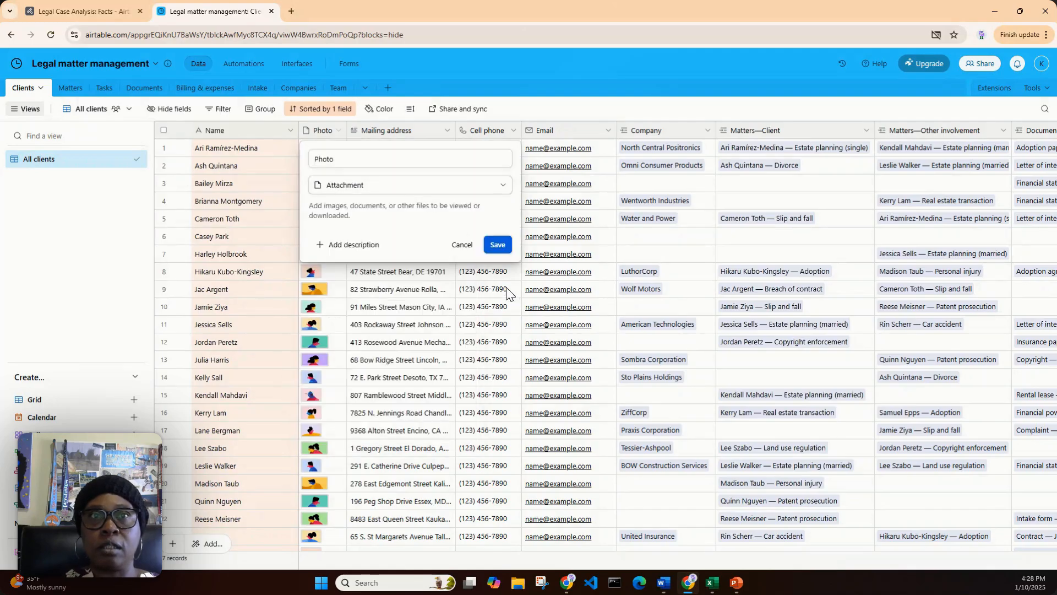
{"action": "left_click", "coordinate": [502, 186]}
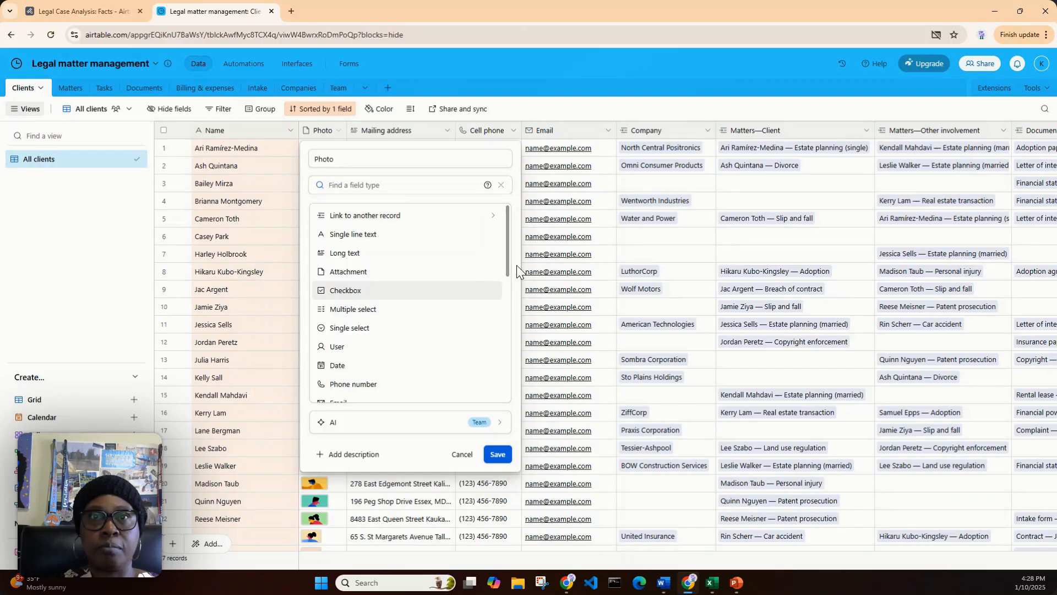
{"action": "scroll", "coordinate": [507, 270], "scroll_direction": "down", "scroll_amount": 2}
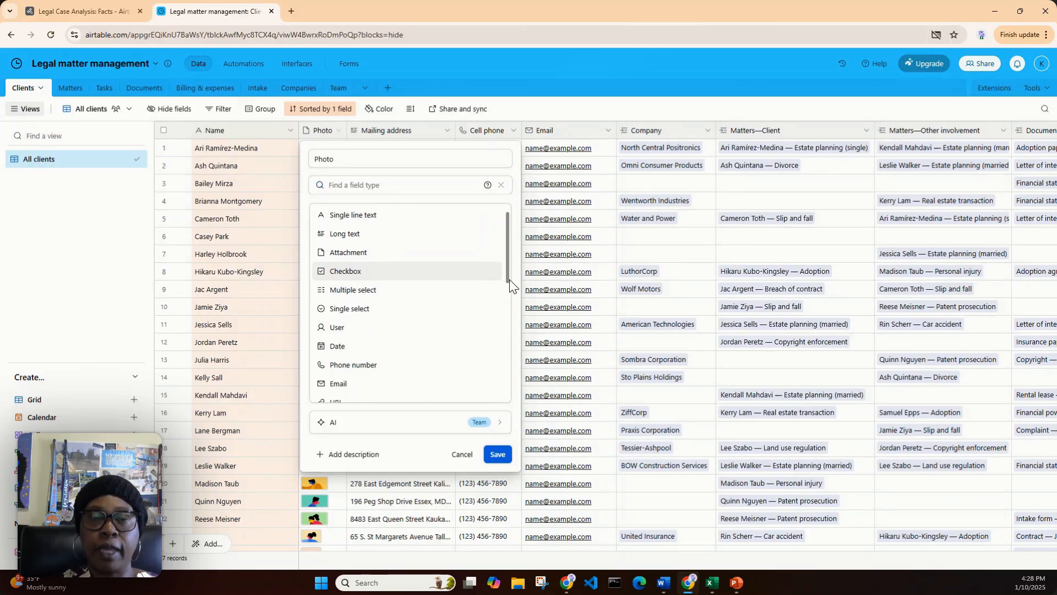
{"action": "scroll", "coordinate": [512, 289], "scroll_direction": "down", "scroll_amount": 2}
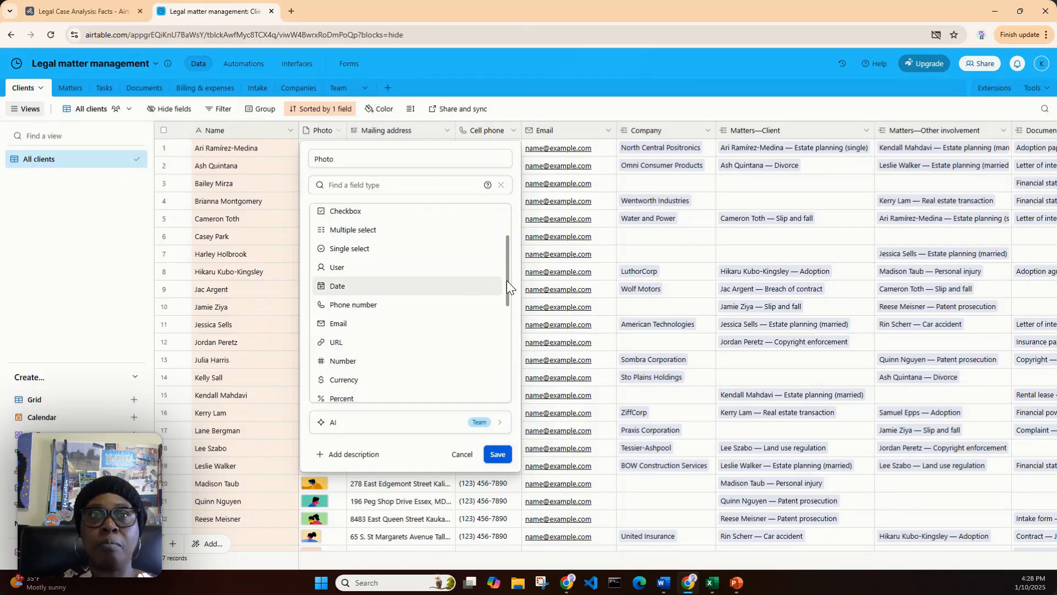
{"action": "scroll", "coordinate": [507, 284], "scroll_direction": "down", "scroll_amount": 2}
{"action": "scroll", "coordinate": [512, 308], "scroll_direction": "down", "scroll_amount": 4}
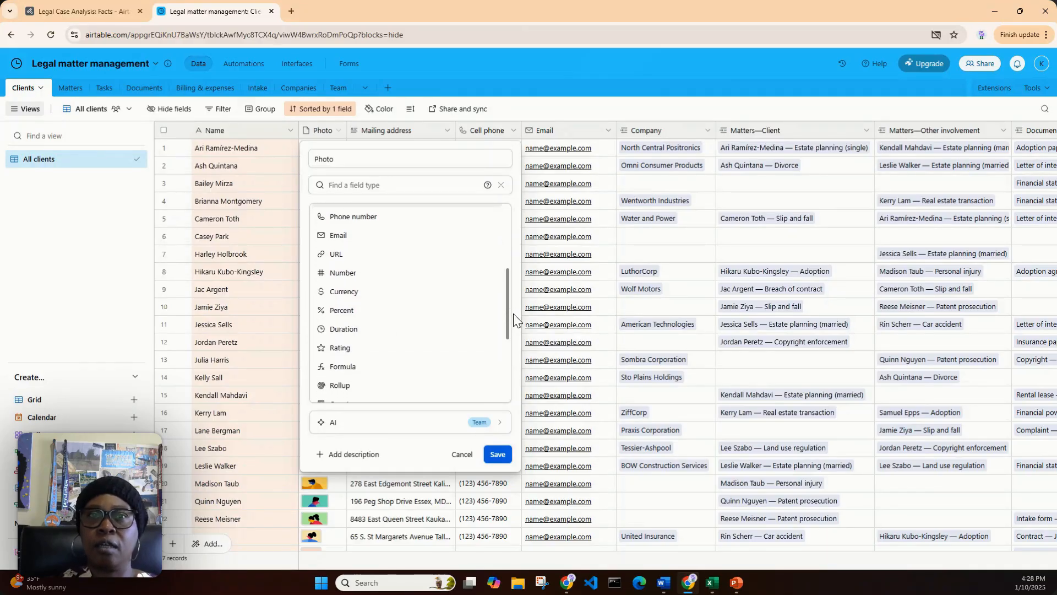
{"action": "scroll", "coordinate": [518, 345], "scroll_direction": "down", "scroll_amount": 3}
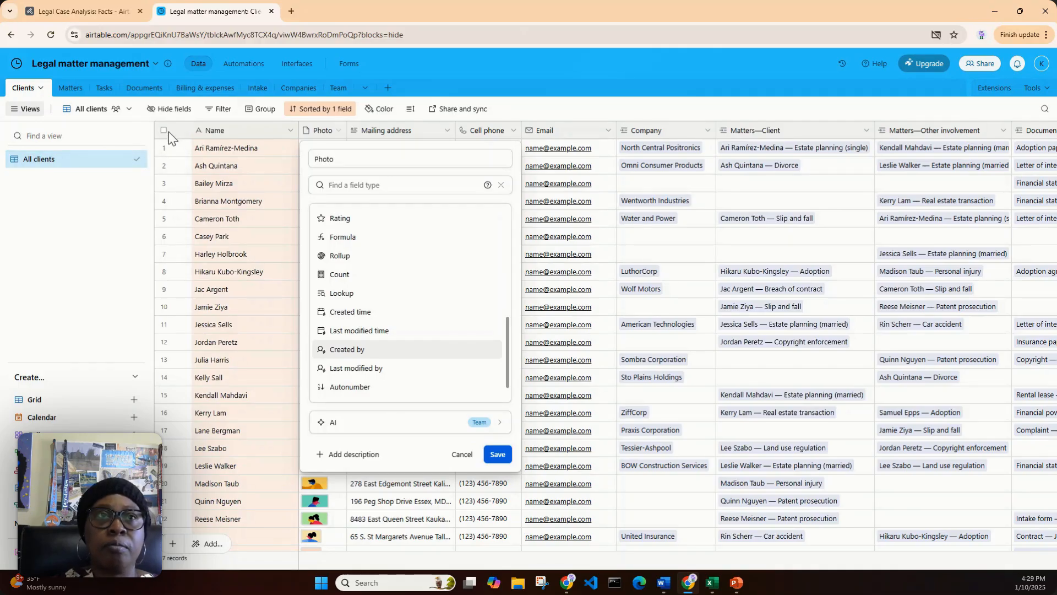
{"action": "left_click", "coordinate": [176, 147]}
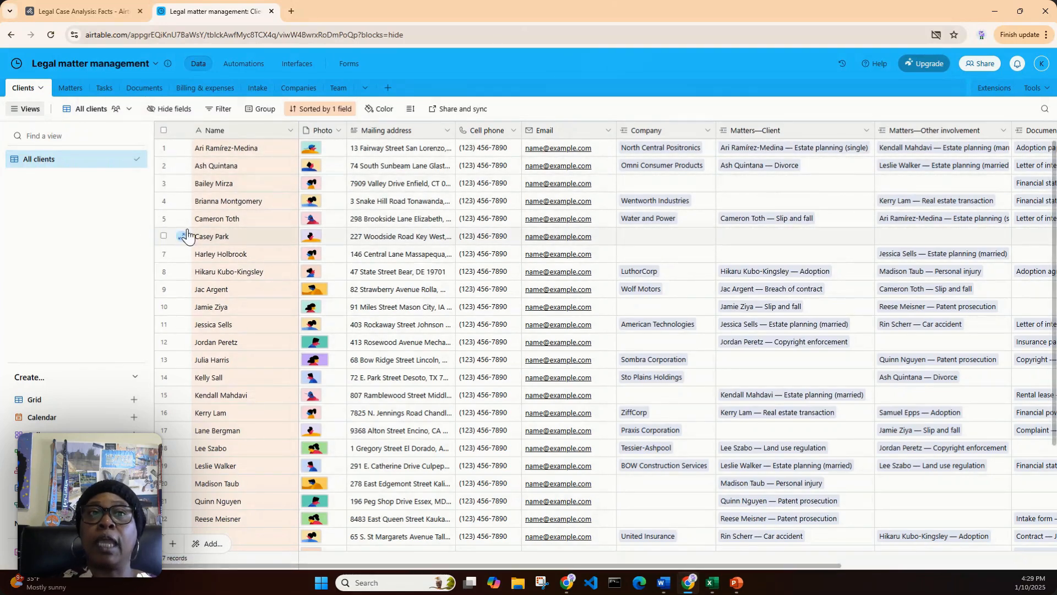
Add a new blank record at the end of the Clients table
{"action": "scroll", "coordinate": [271, 352], "scroll_direction": "down", "scroll_amount": 3}
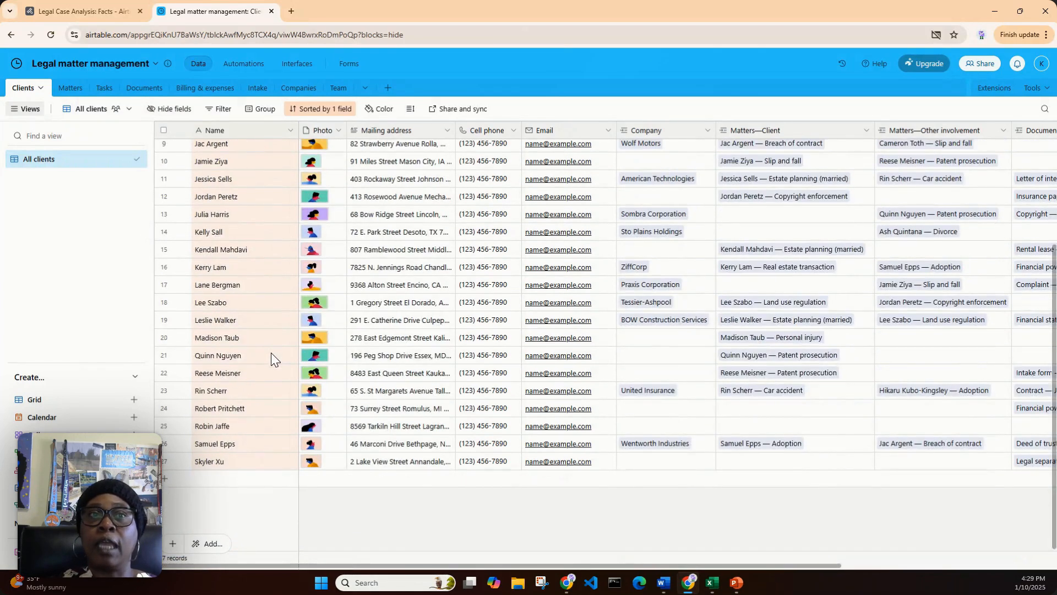
{"action": "left_click", "coordinate": [234, 479]}
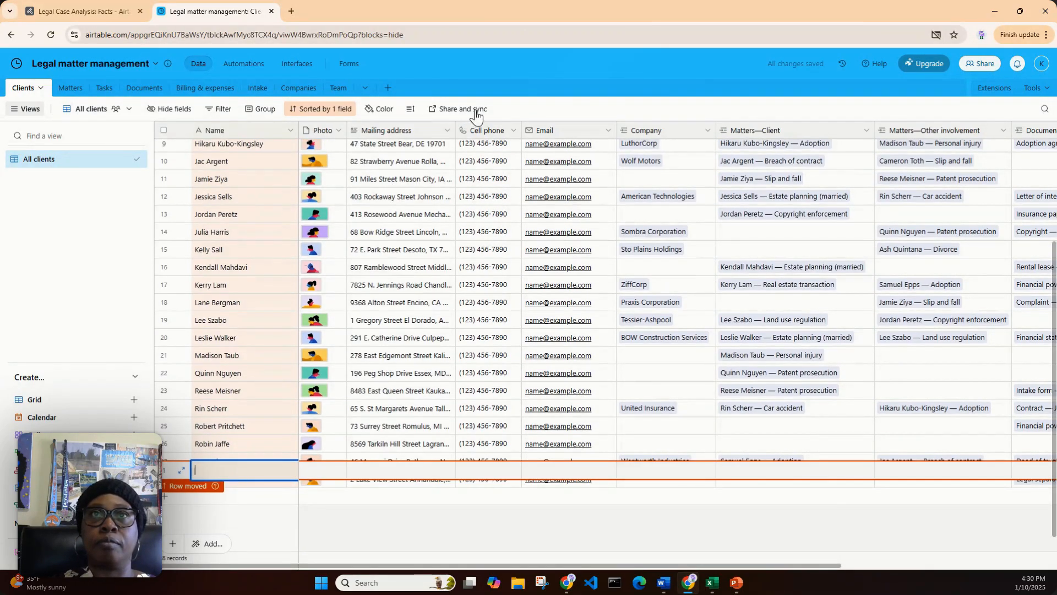
{"action": "left_click", "coordinate": [534, 110]}
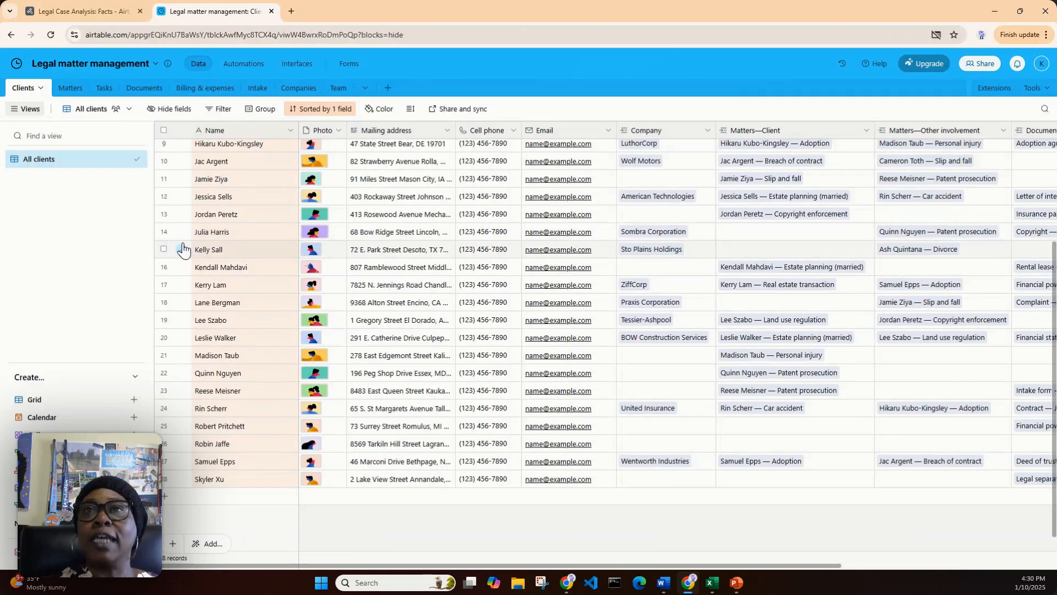
Expand the client record in row 2 and examine its contact details and linked company, matters, documents and bills
{"action": "scroll", "coordinate": [434, 323], "scroll_direction": "up", "scroll_amount": 3}
{"action": "scroll", "coordinate": [434, 323], "scroll_direction": "up", "scroll_amount": 2}
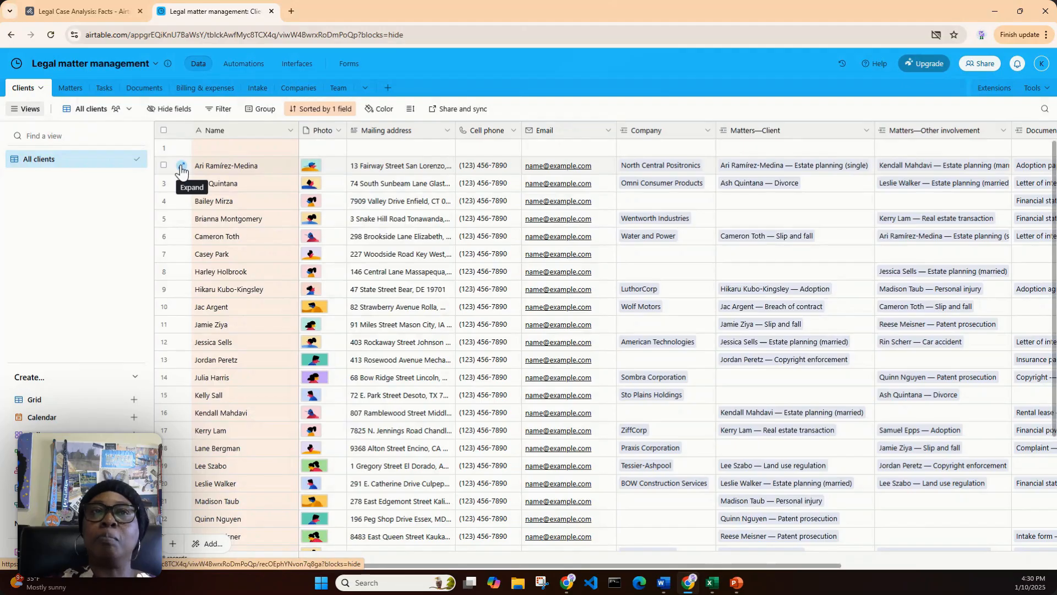
{"action": "left_click", "coordinate": [180, 166]}
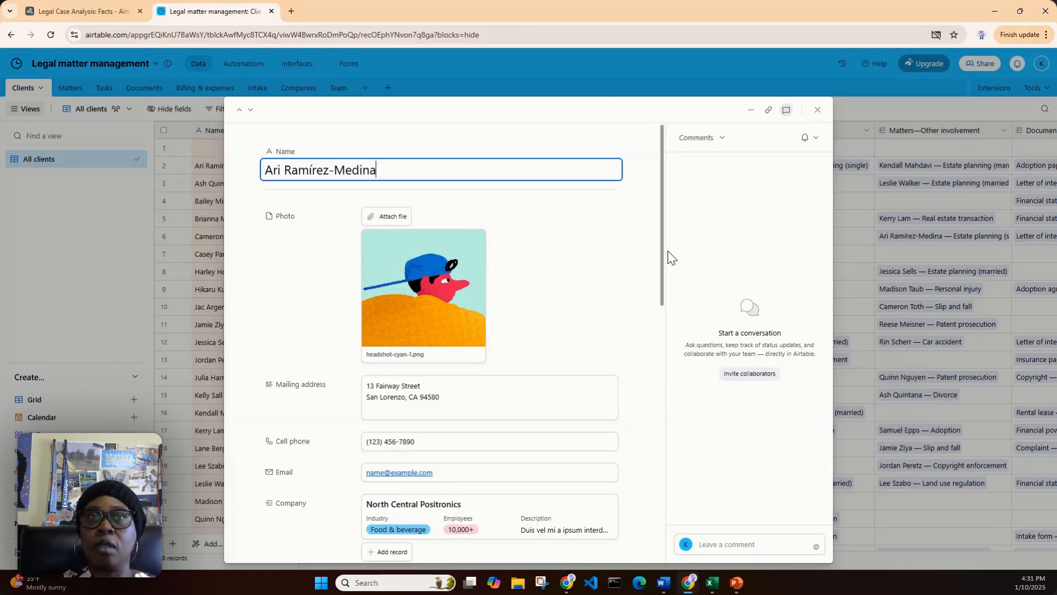
{"action": "double_click", "coordinate": [669, 265]}
{"action": "left_click_drag", "start_coordinate": [659, 264], "coordinate": [671, 284]}
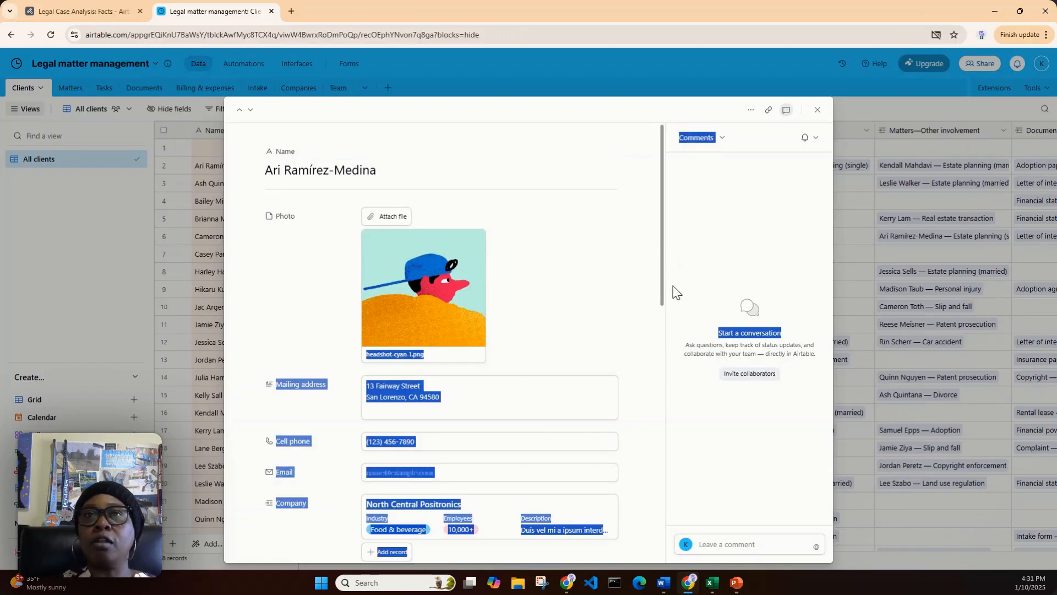
{"action": "left_click", "coordinate": [652, 262]}
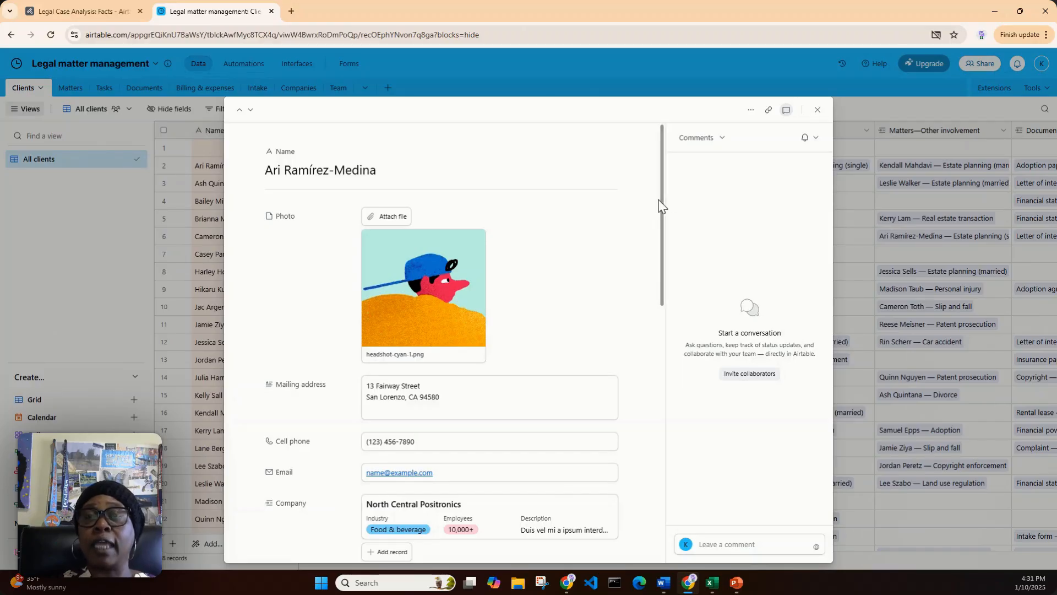
{"action": "left_click_drag", "start_coordinate": [664, 197], "coordinate": [682, 258]}
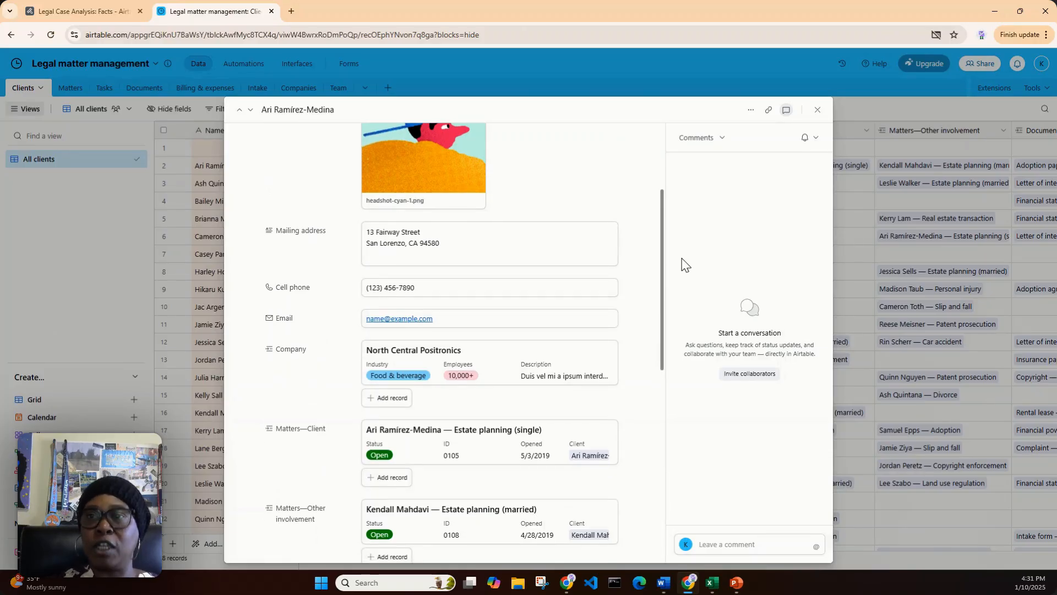
{"action": "left_click_drag", "start_coordinate": [681, 259], "coordinate": [676, 318]}
{"action": "scroll", "coordinate": [679, 318], "scroll_direction": "down", "scroll_amount": 3}
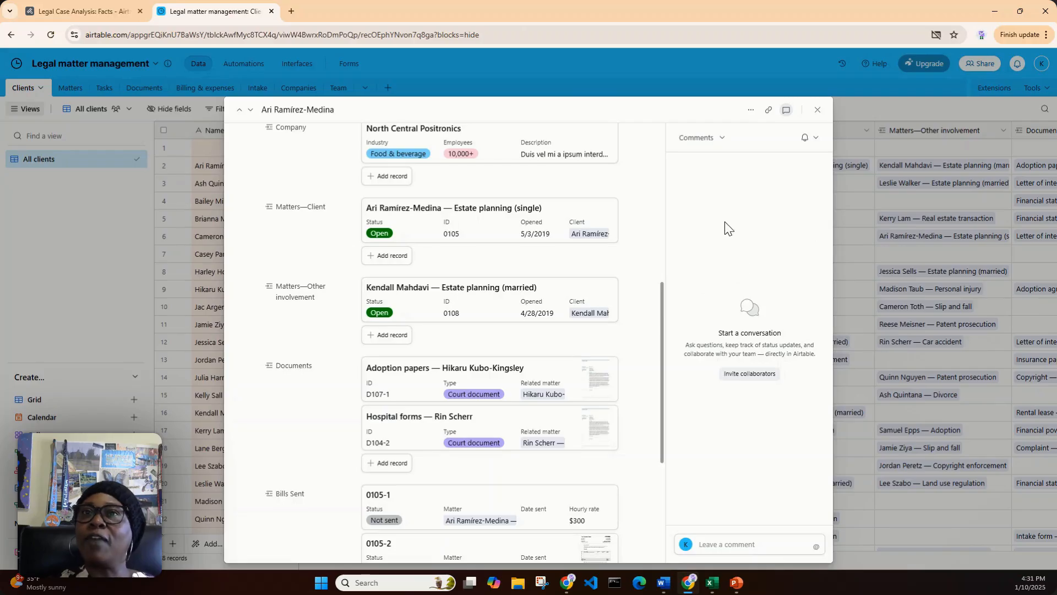
Post the comment "Met with client." on the expanded client record
{"action": "left_click", "coordinate": [721, 541]}
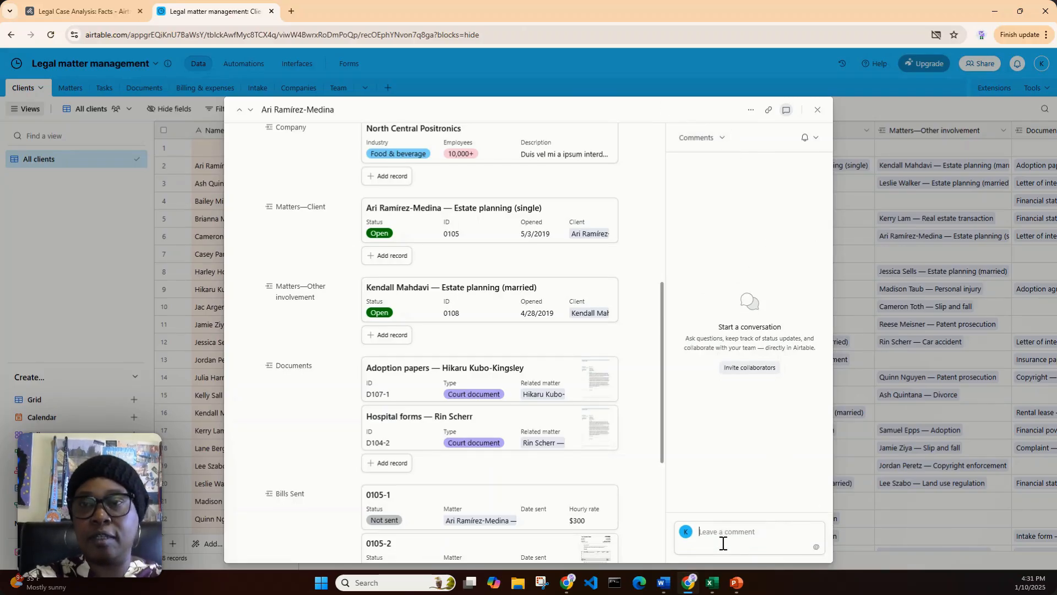
{"action": "type", "text": "Met "}
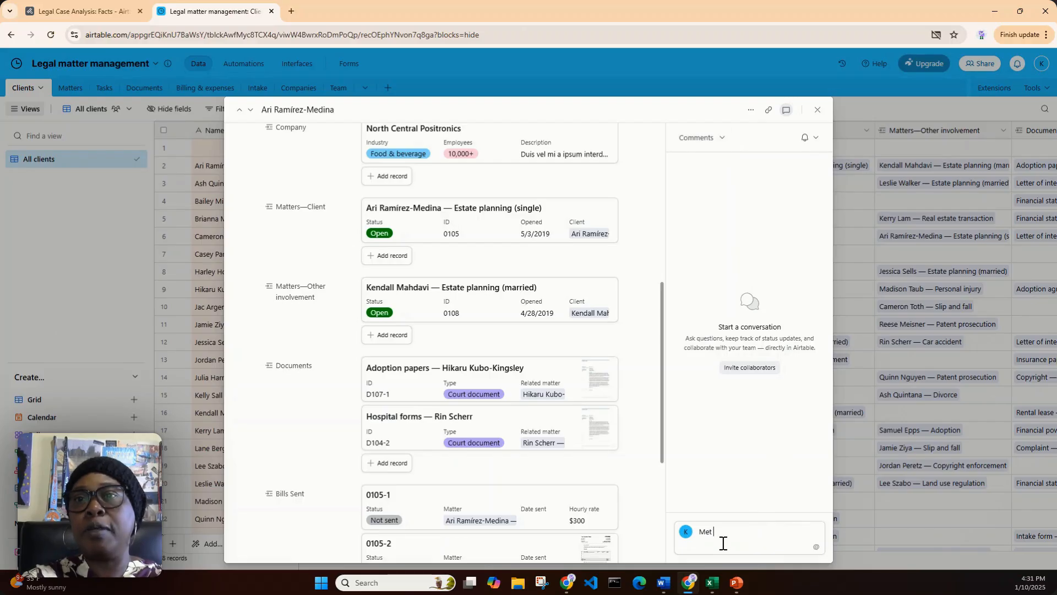
{"action": "type", "text": "with c"}
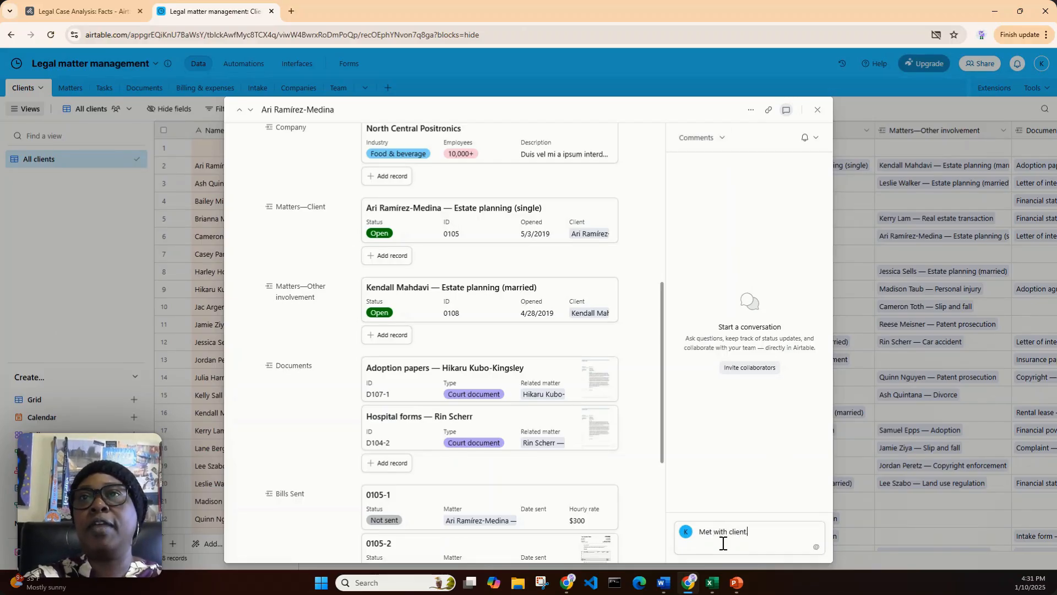
{"action": "type", "text": "lient."}
{"action": "key", "text": "Return"}
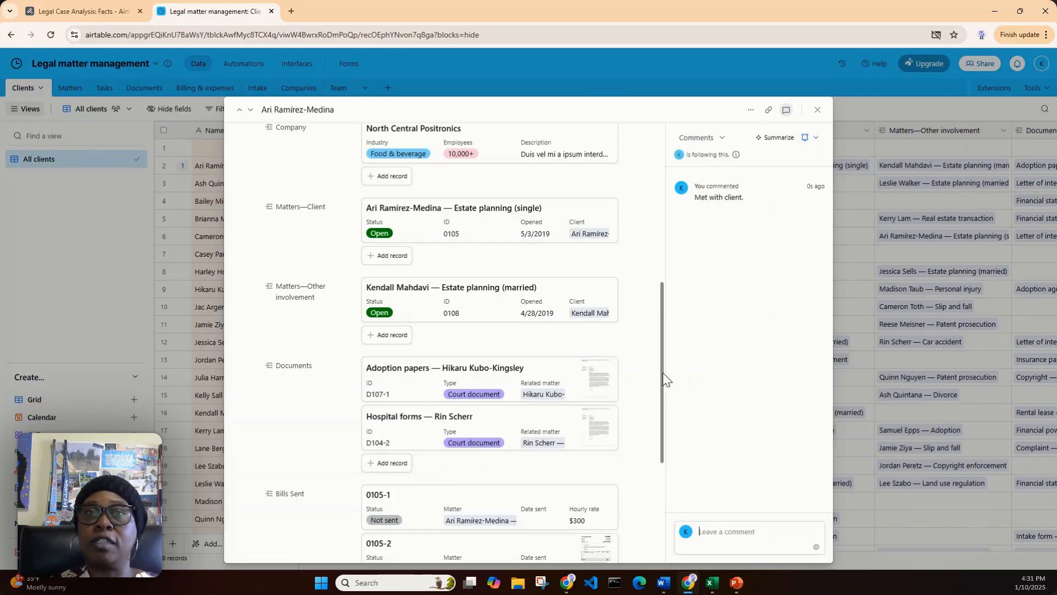
Replace the area code of the client's cell phone number in the expanded record
{"action": "left_click_drag", "start_coordinate": [664, 391], "coordinate": [624, 262]}
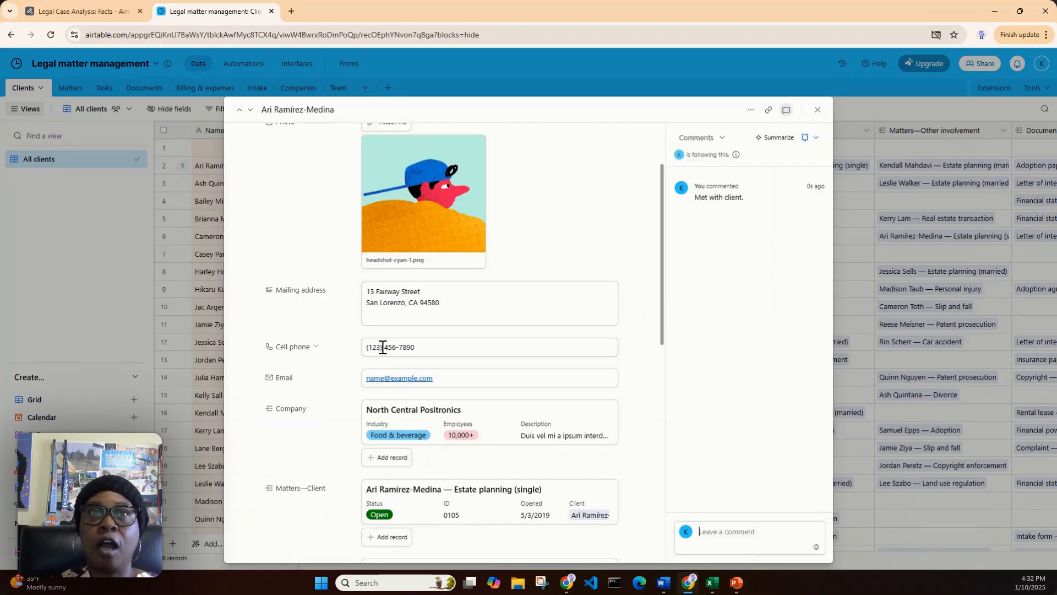
{"action": "mouse_move", "coordinate": [382, 347]}
{"action": "left_mouse_down"}
{"action": "mouse_move", "coordinate": [370, 347]}
{"action": "mouse_move", "coordinate": [381, 347]}
{"action": "left_mouse_up"}
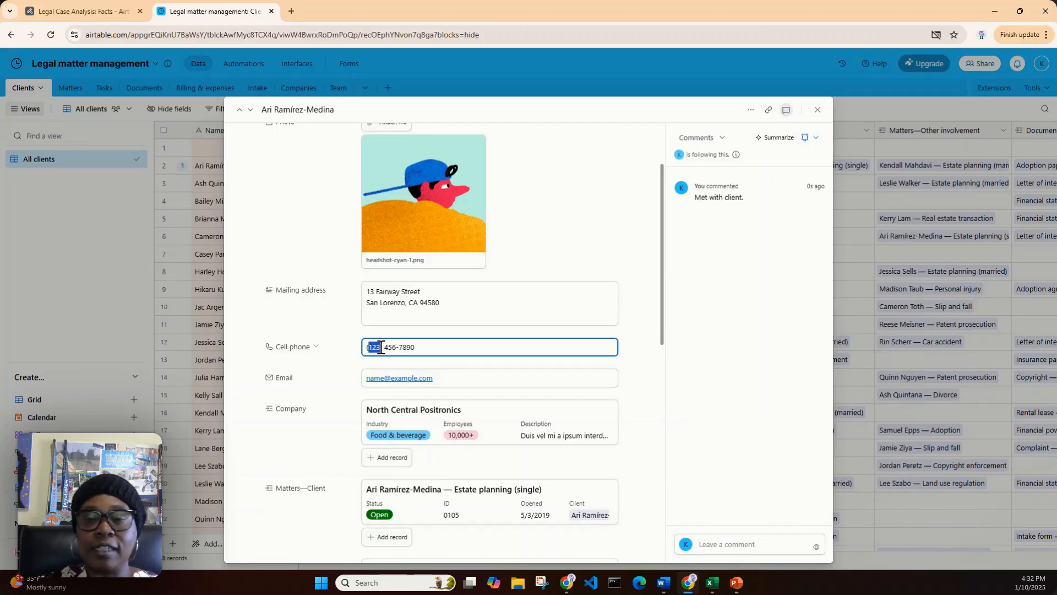
{"action": "type", "text": "777"}
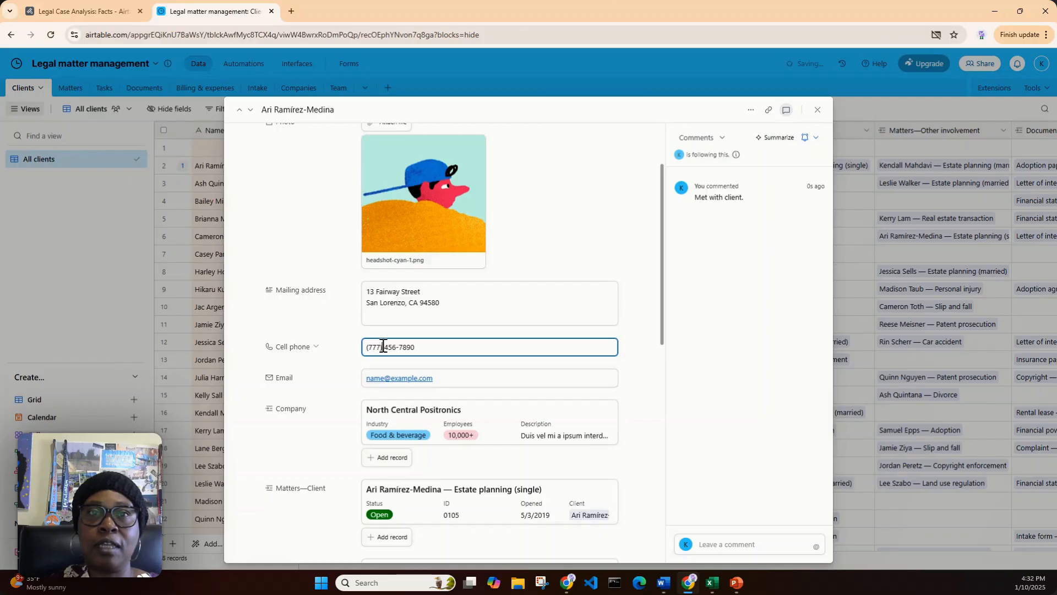
{"action": "double_click", "coordinate": [372, 346]}
{"action": "left_click", "coordinate": [369, 346]}
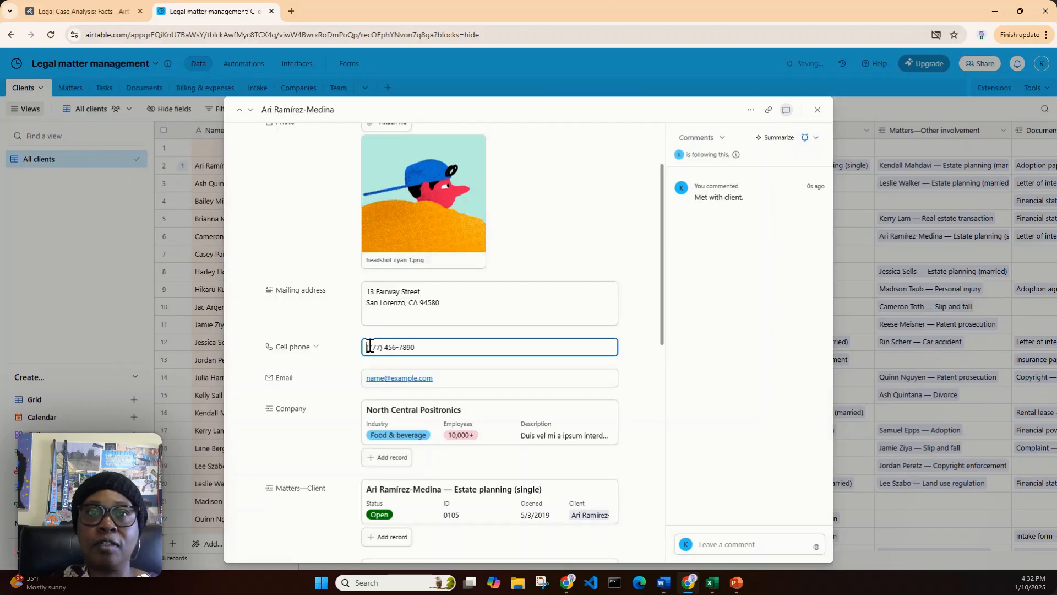
{"action": "left_click_drag", "start_coordinate": [369, 345], "coordinate": [379, 347]}
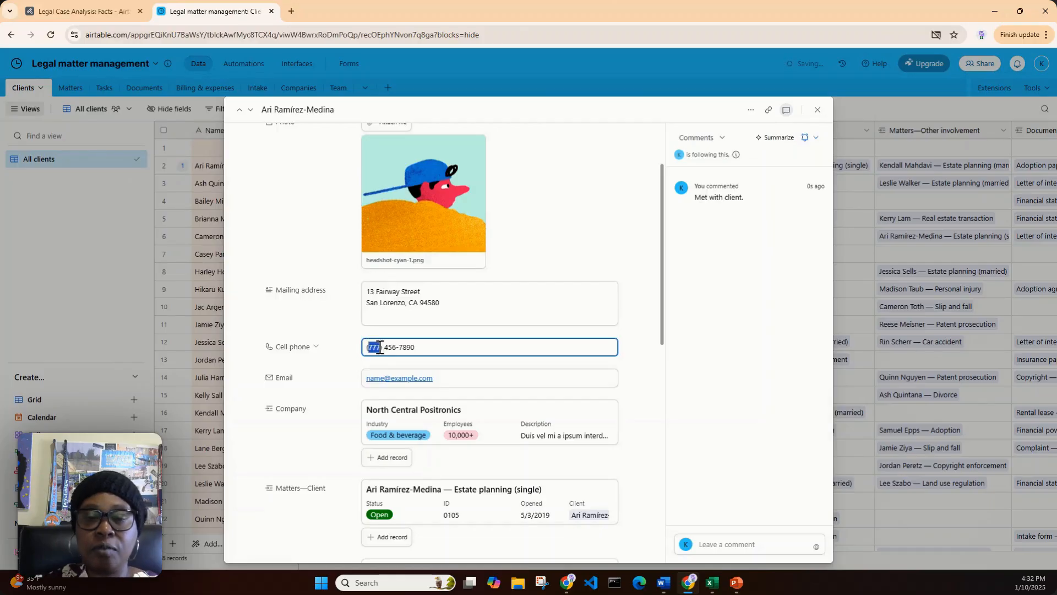
{"action": "type", "text": "46"}
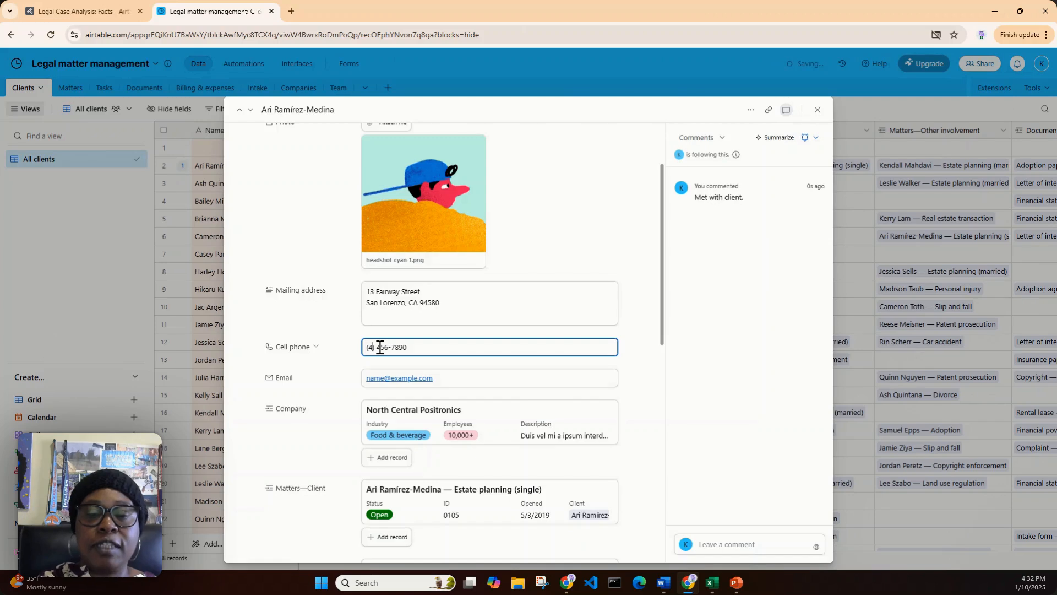
{"action": "type", "text": "9"}
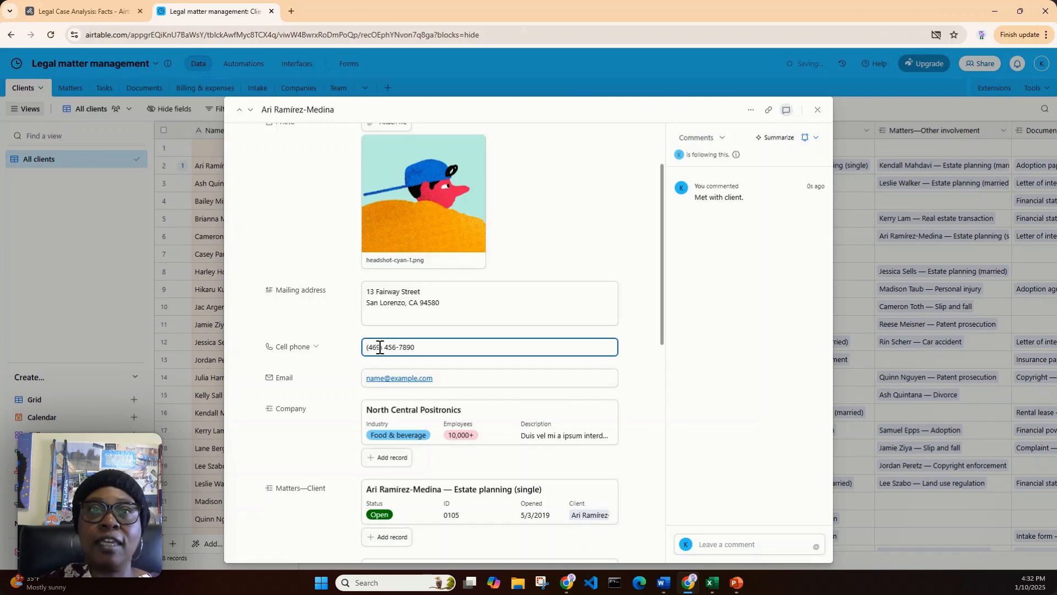
Replace the remaining digits of the client's cell phone number after the area code
{"action": "double_click", "coordinate": [390, 348]}
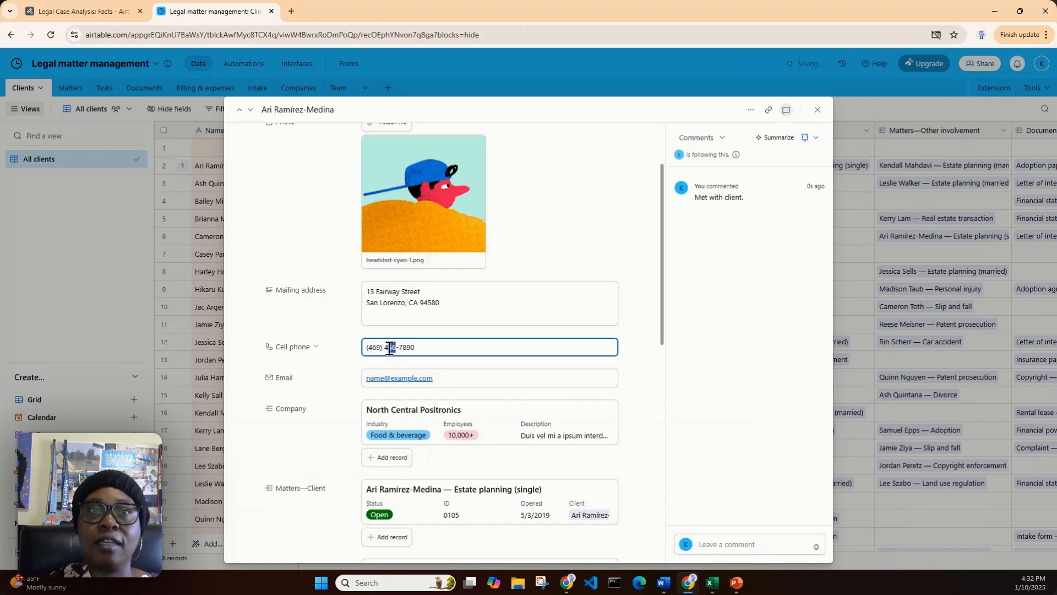
{"action": "left_click_drag", "start_coordinate": [388, 348], "coordinate": [386, 348]}
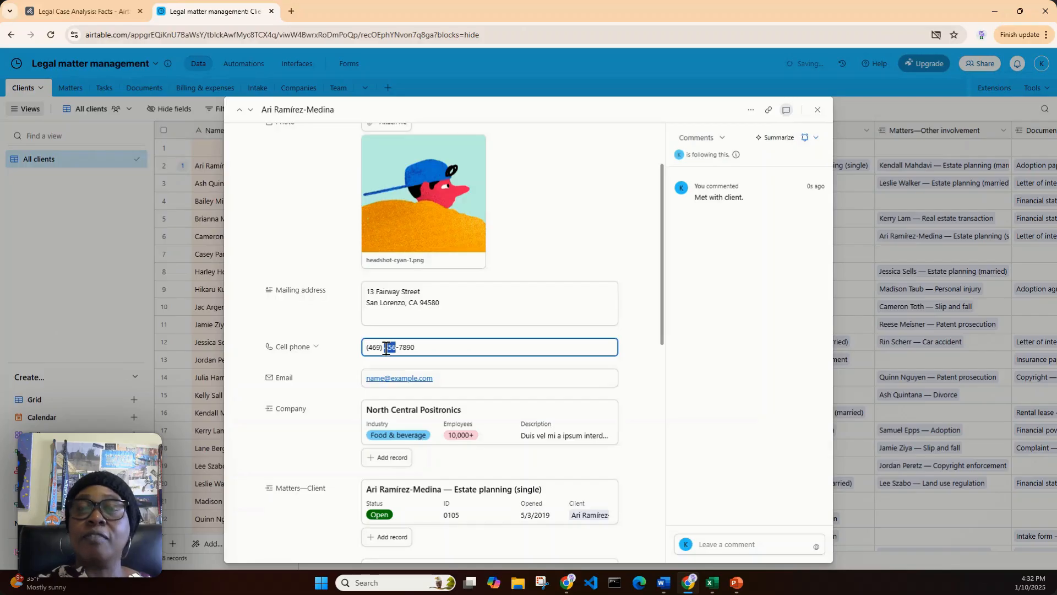
{"action": "type", "text": "777"}
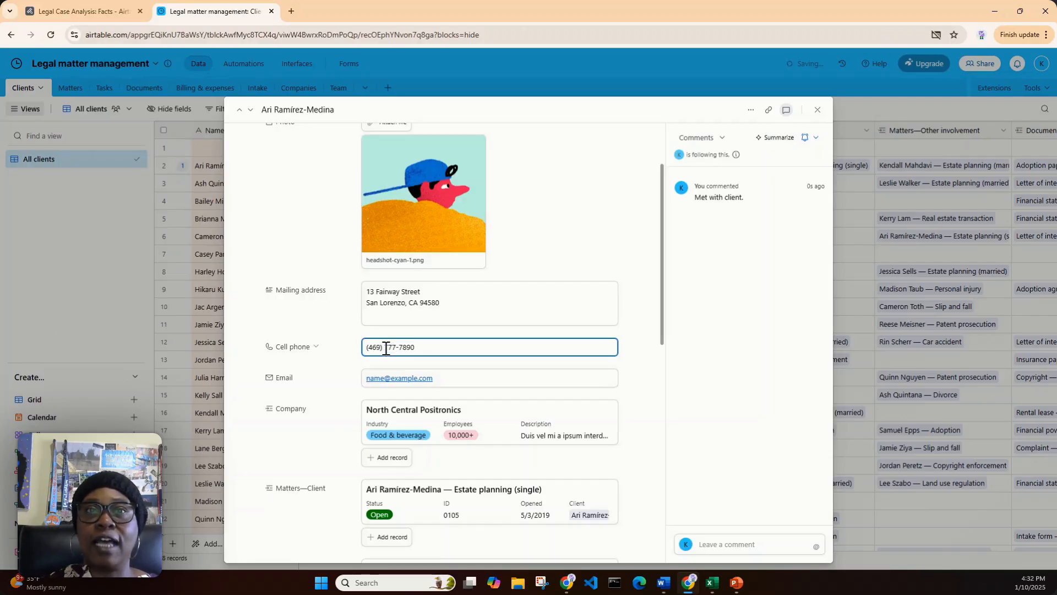
{"action": "left_click_drag", "start_coordinate": [423, 347], "coordinate": [402, 346]}
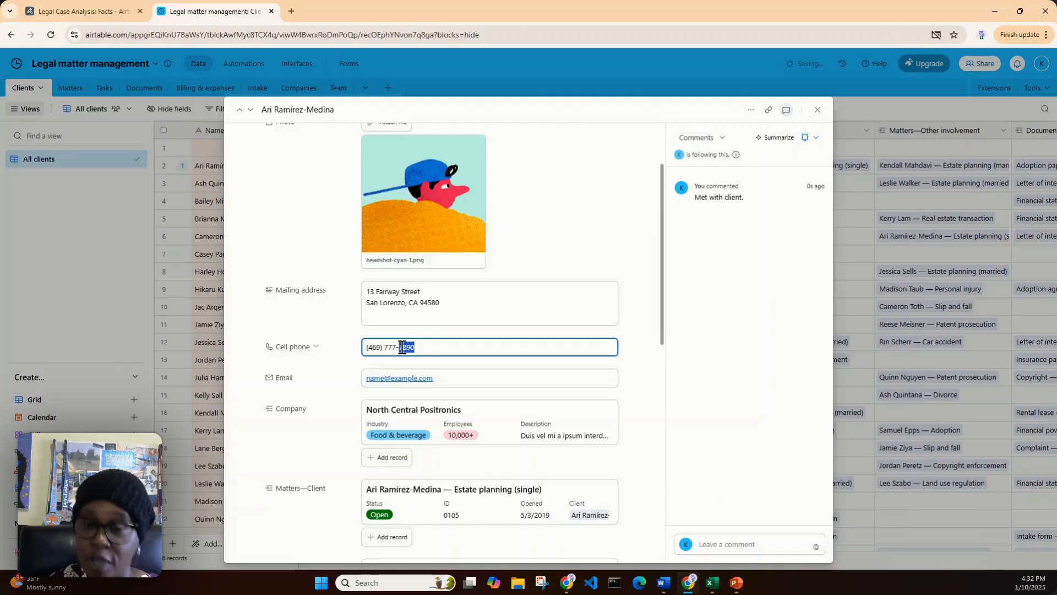
{"action": "type", "text": "9"}
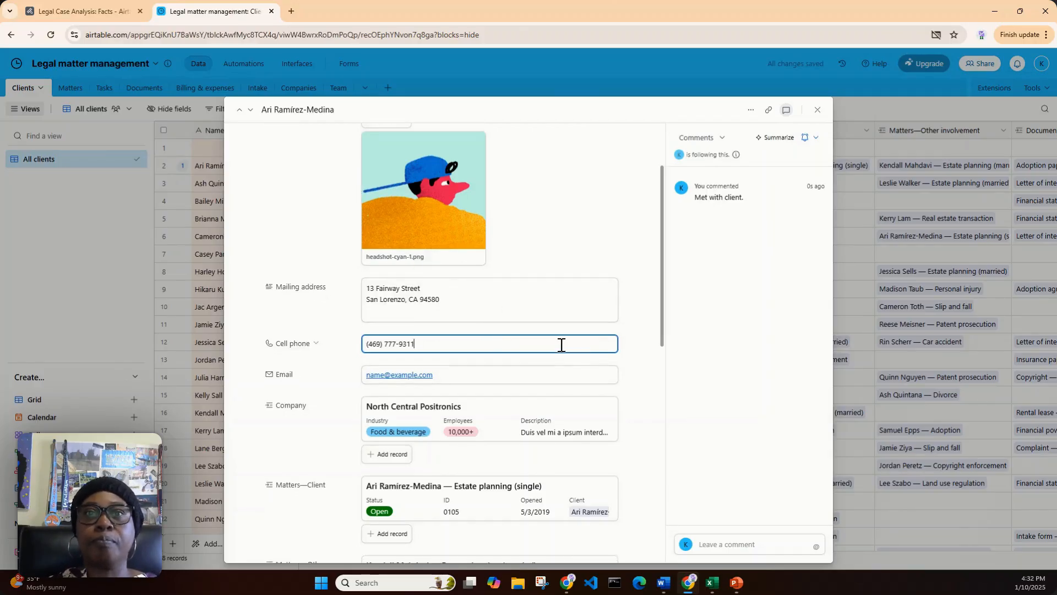
Review the client's linked documents and sent bills in the expanded record, and close the record
{"action": "scroll", "coordinate": [562, 350], "scroll_direction": "down", "scroll_amount": 5}
{"action": "scroll", "coordinate": [561, 353], "scroll_direction": "down", "scroll_amount": 3}
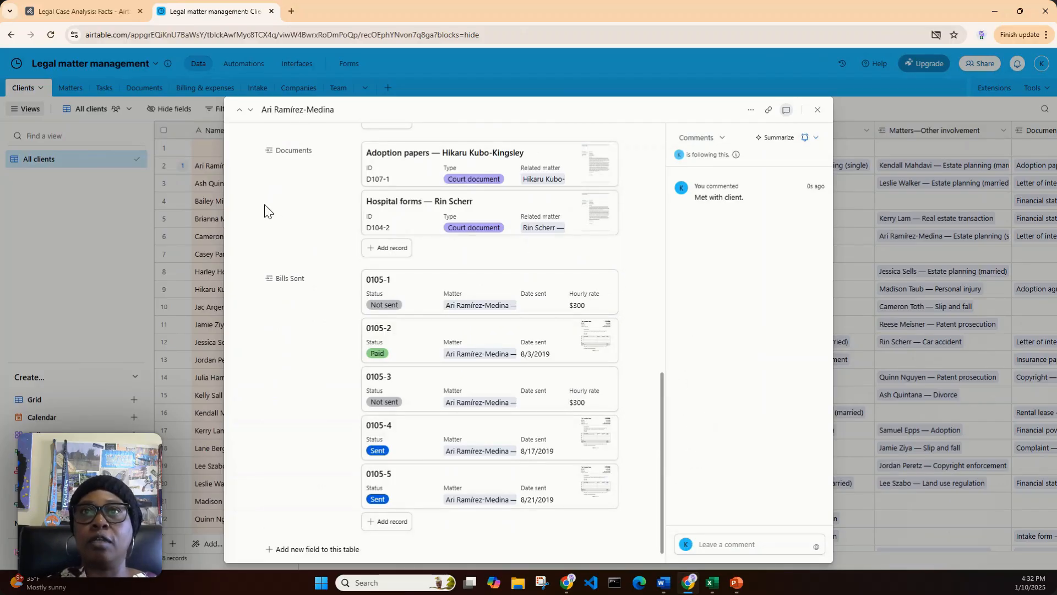
{"action": "left_click", "coordinate": [818, 110]}
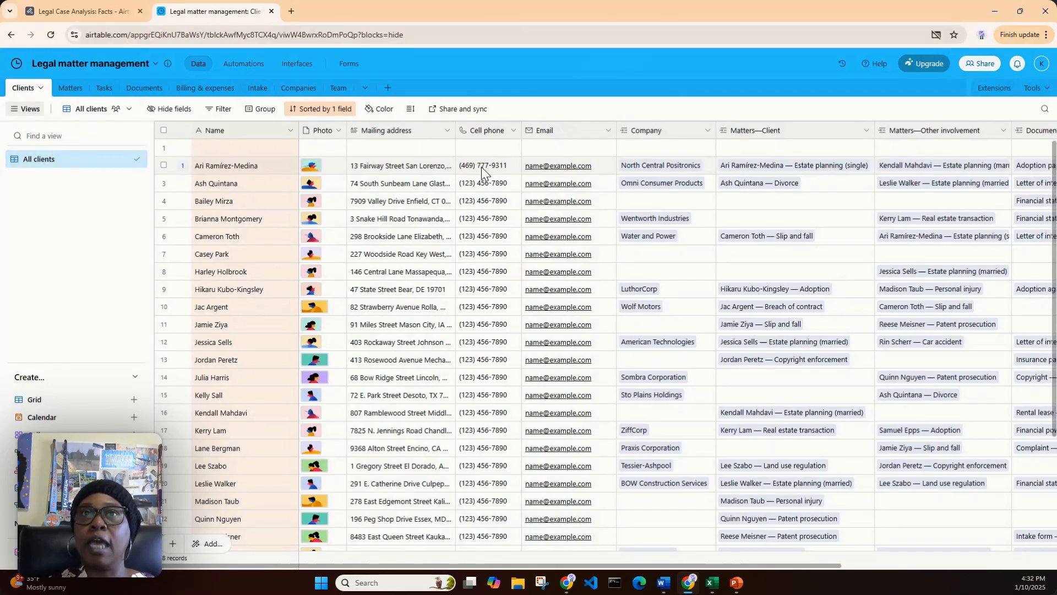
Reopen the client record in row 2 and view its comment notification options and its record actions
{"action": "left_click", "coordinate": [182, 167]}
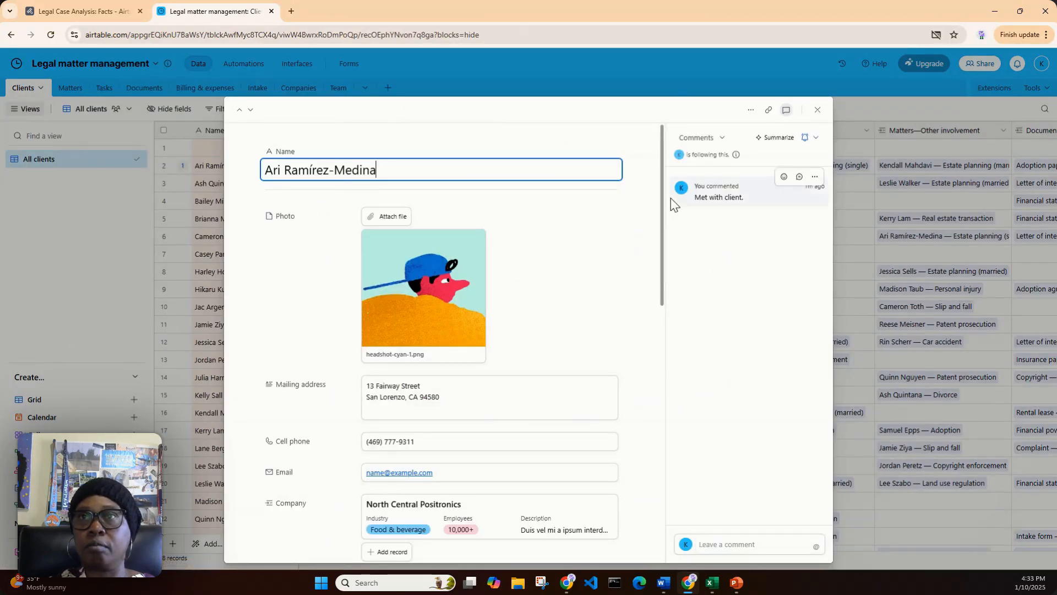
{"action": "left_click", "coordinate": [815, 139]}
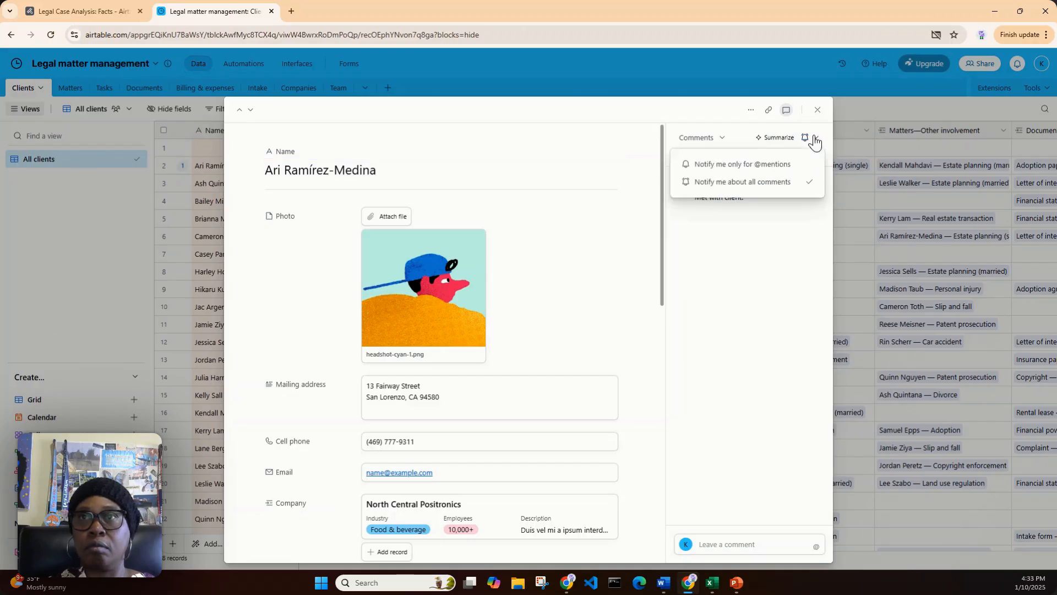
{"action": "left_click", "coordinate": [732, 139]}
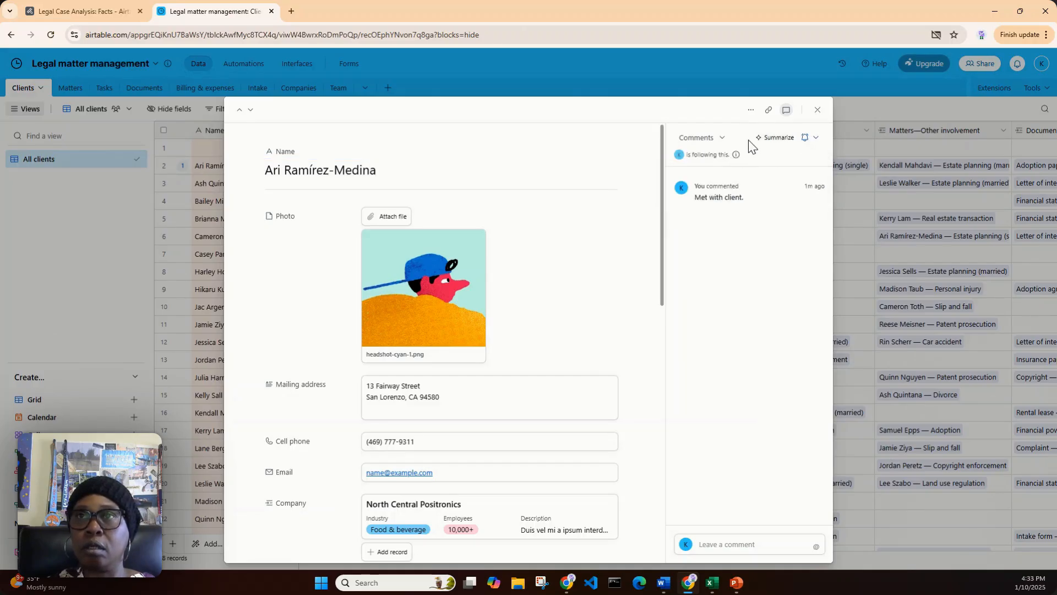
{"action": "left_click", "coordinate": [750, 111]}
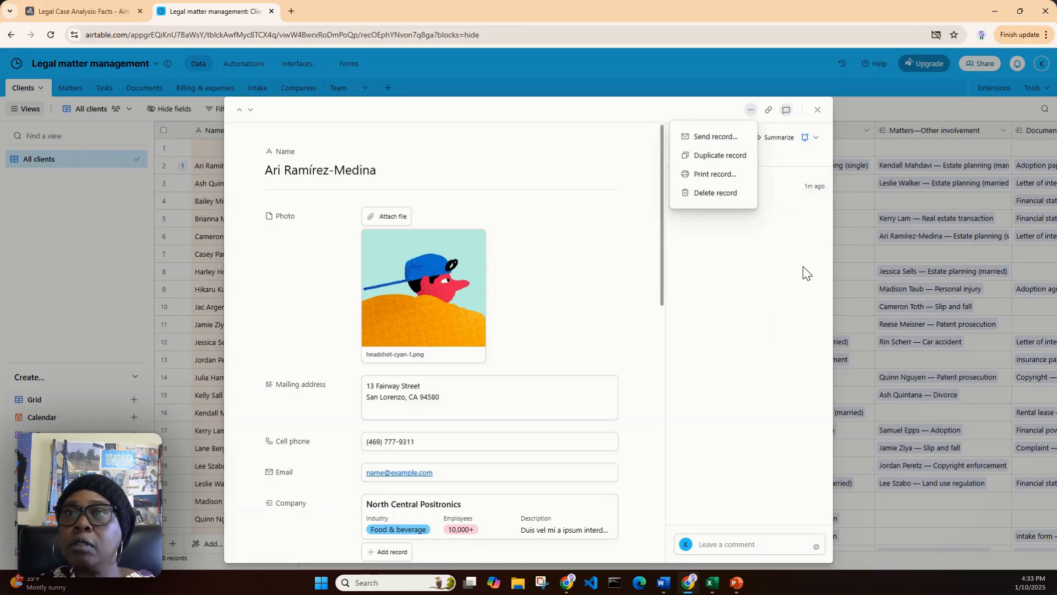
{"action": "left_click", "coordinate": [793, 249]}
{"action": "left_click", "coordinate": [814, 142]}
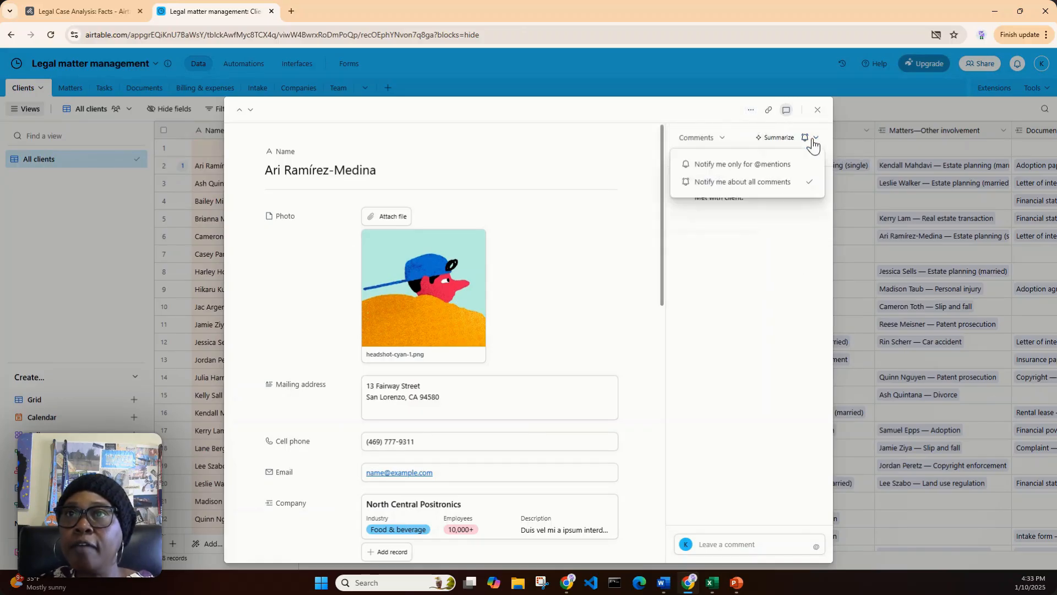
{"action": "left_click", "coordinate": [765, 298]}
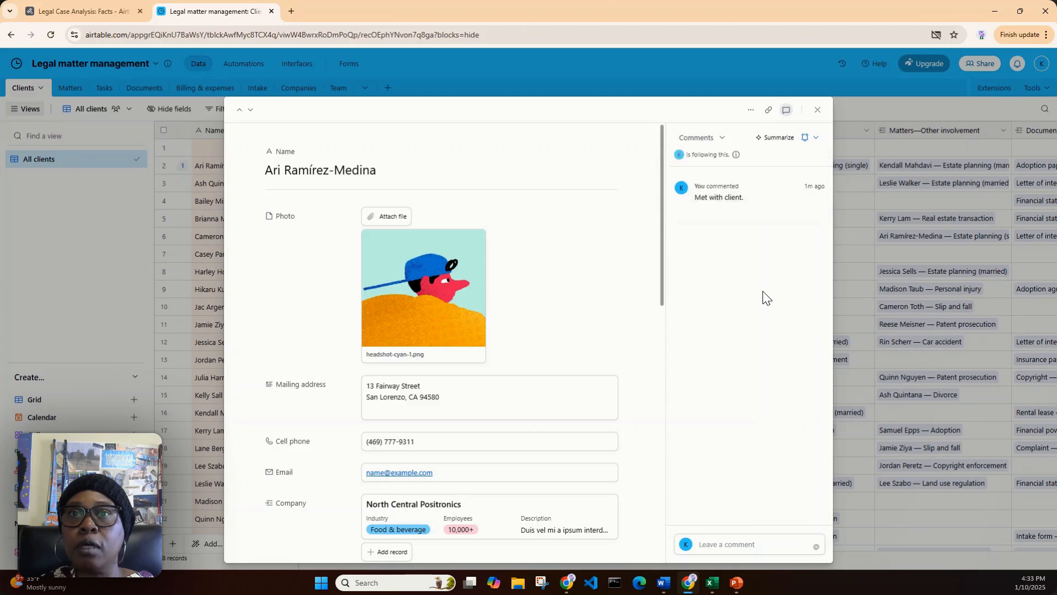
Examine the client's contact details, linked company and matters, and the send, duplicate, print and delete options for the record
{"action": "scroll", "coordinate": [654, 338], "scroll_direction": "down", "scroll_amount": 2}
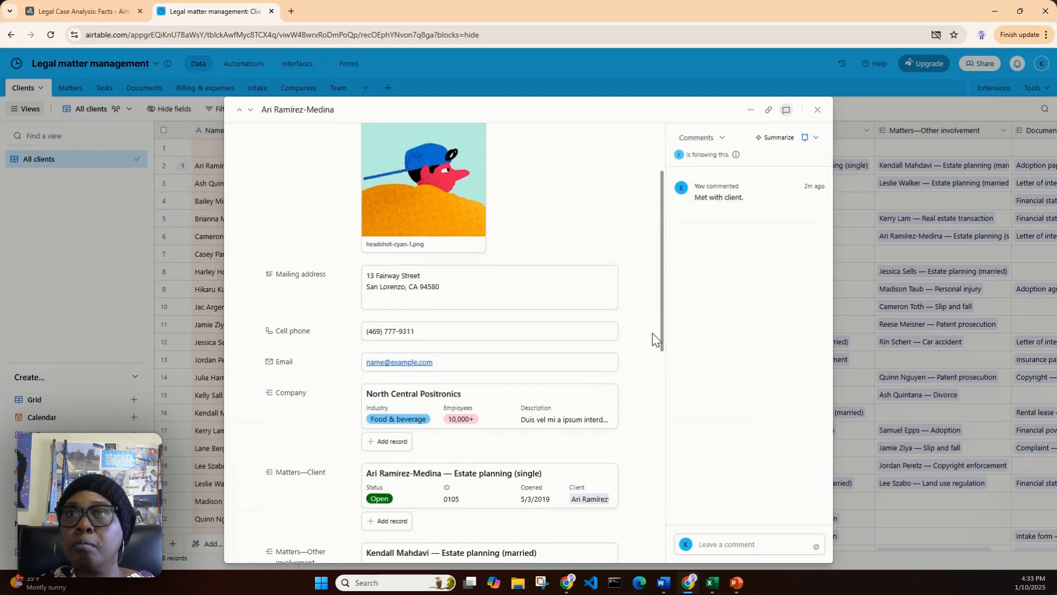
{"action": "scroll", "coordinate": [654, 338], "scroll_direction": "down", "scroll_amount": 1}
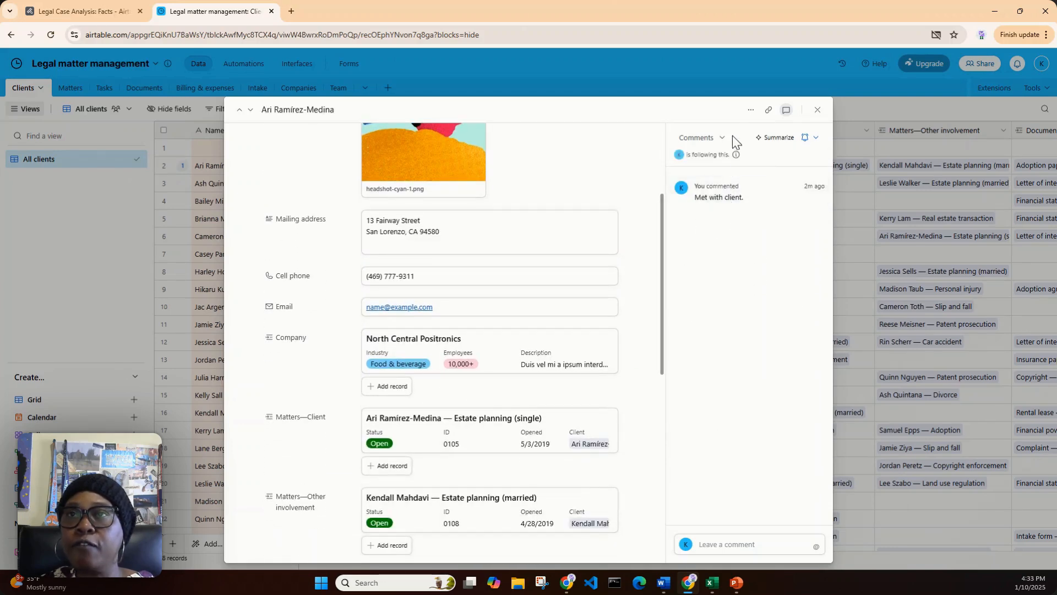
{"action": "left_click", "coordinate": [751, 112]}
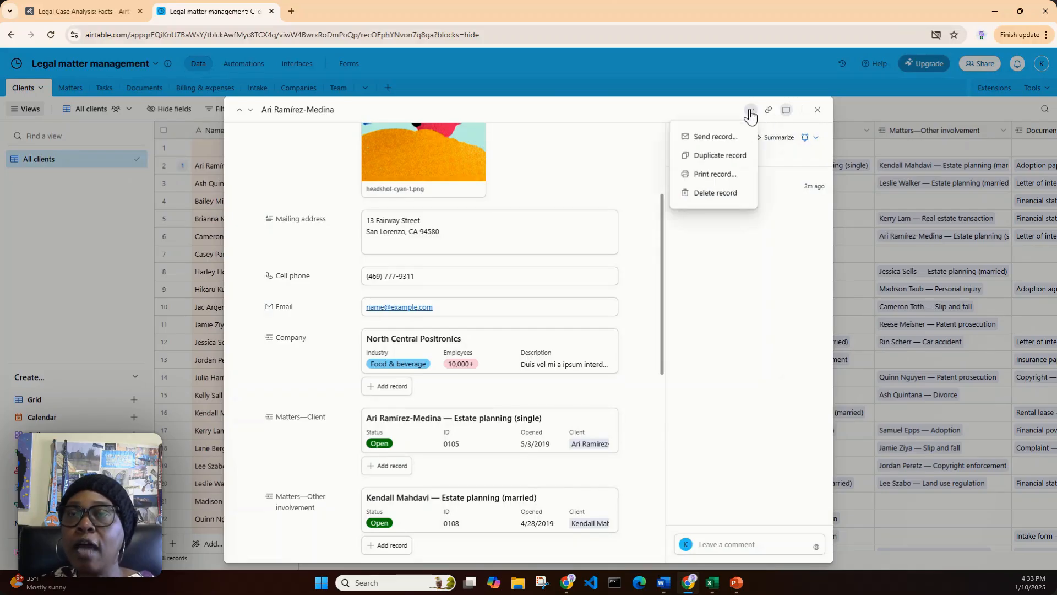
{"action": "left_click", "coordinate": [791, 247]}
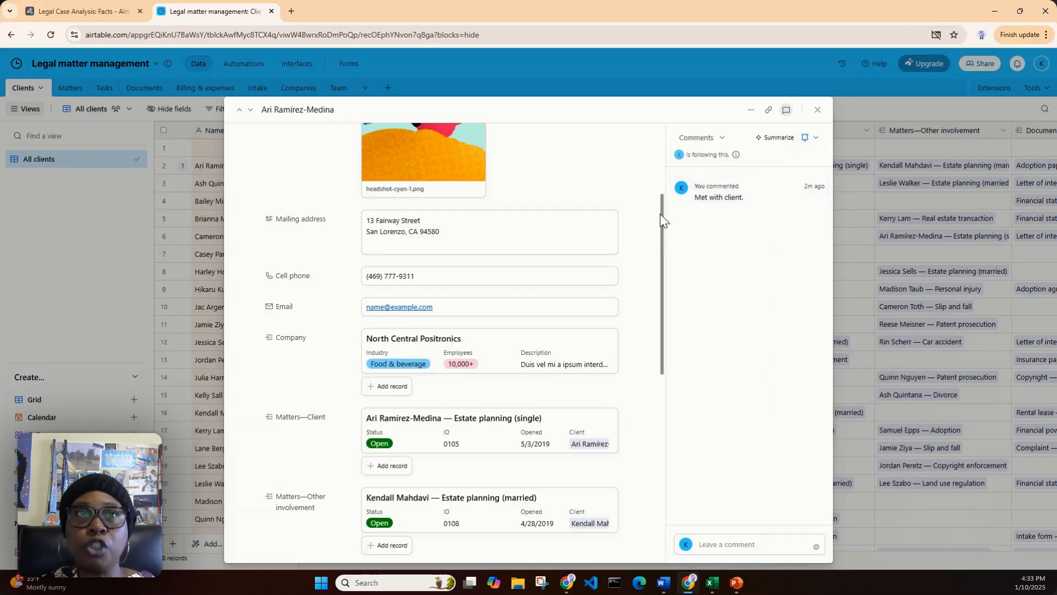
{"action": "scroll", "coordinate": [598, 274], "scroll_direction": "up", "scroll_amount": 5}
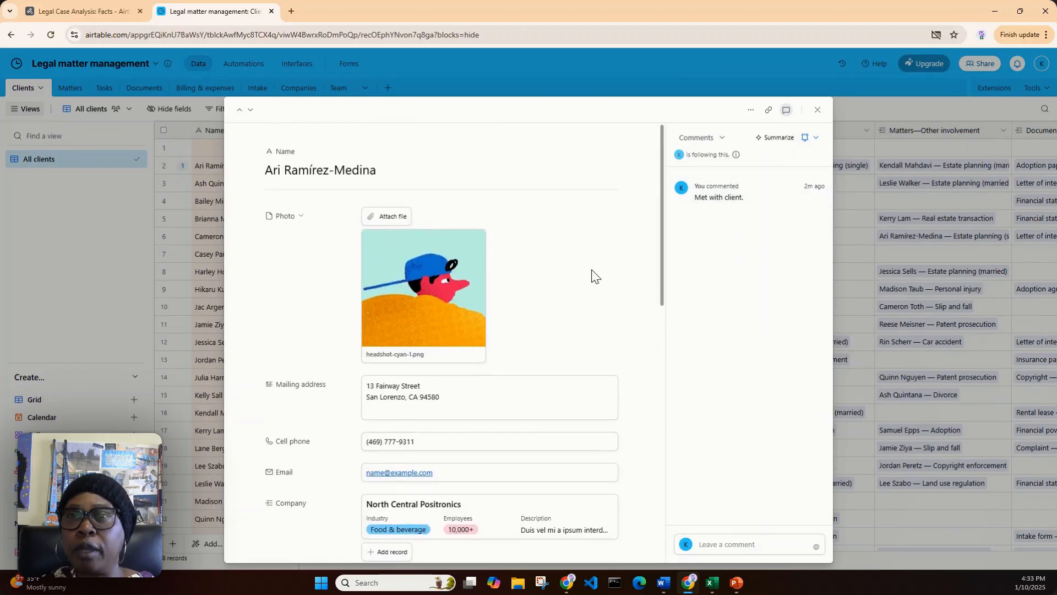
{"action": "scroll", "coordinate": [593, 275], "scroll_direction": "down", "scroll_amount": 4}
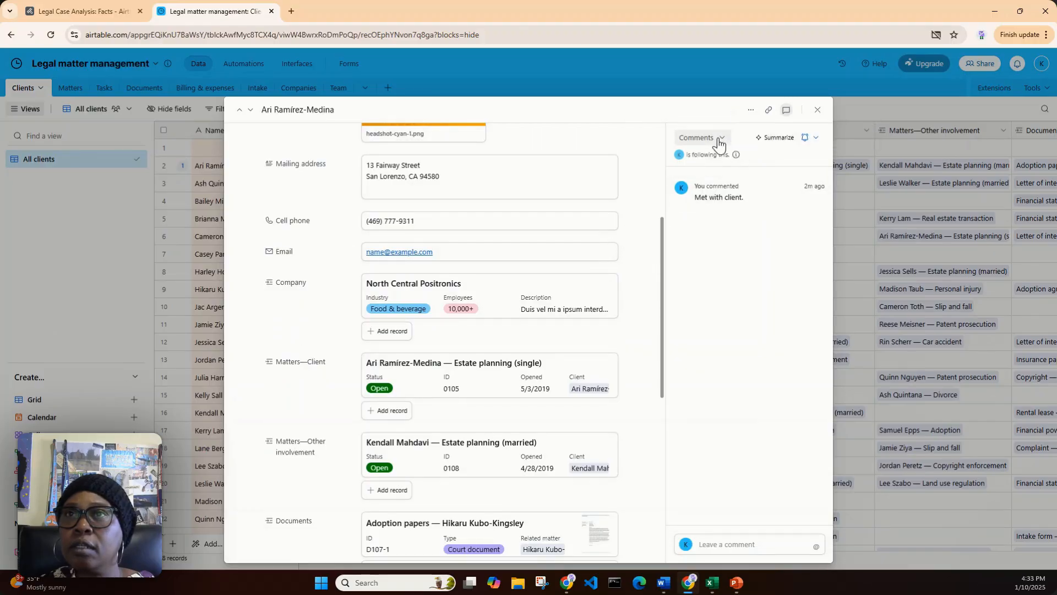
Show the revision history of the expanded client record
{"action": "left_click", "coordinate": [814, 139]}
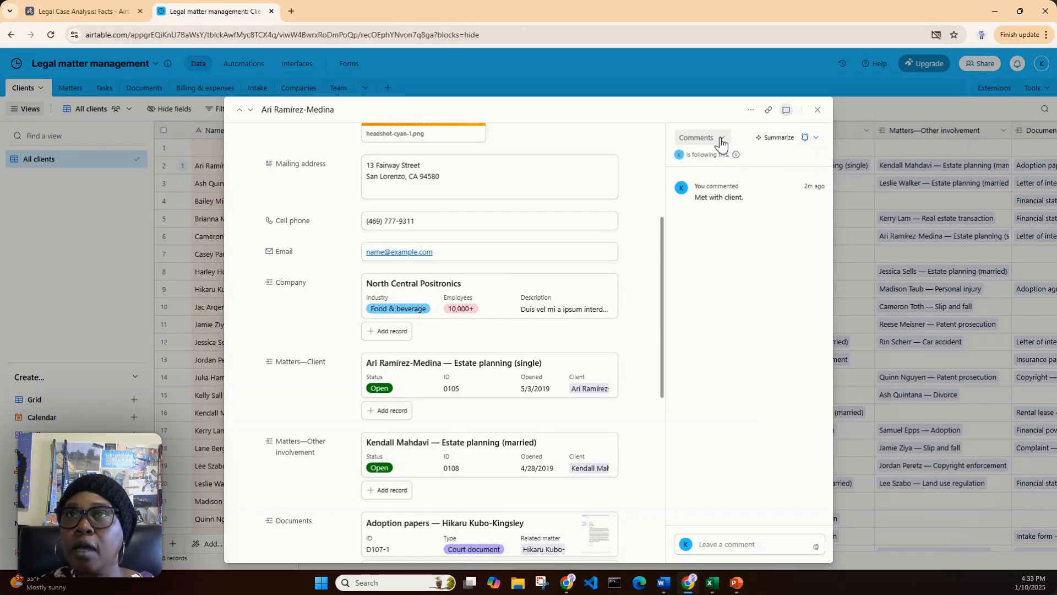
{"action": "left_click", "coordinate": [721, 140]}
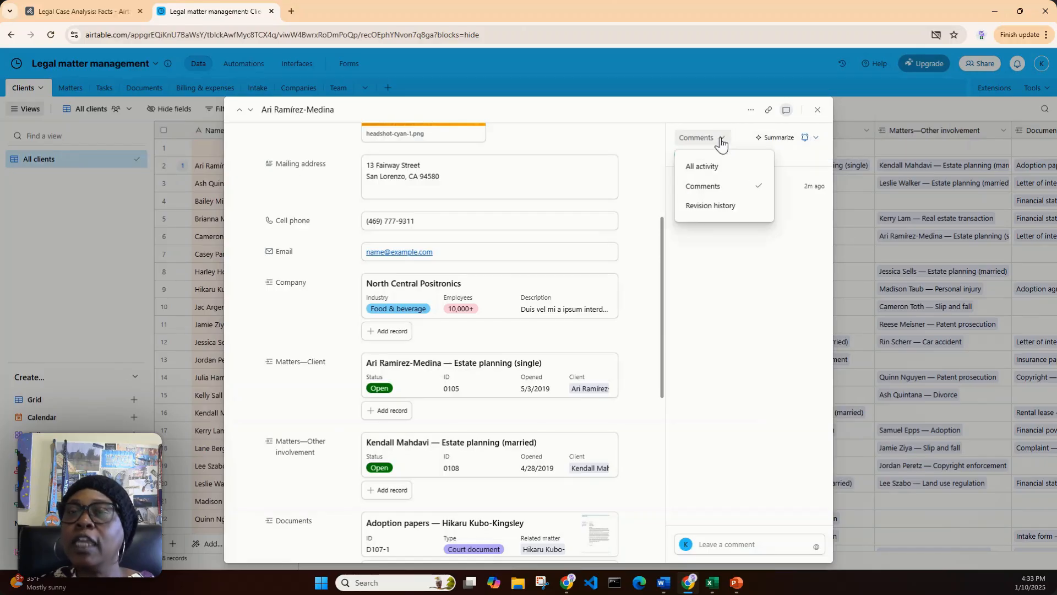
{"action": "left_click", "coordinate": [732, 209]}
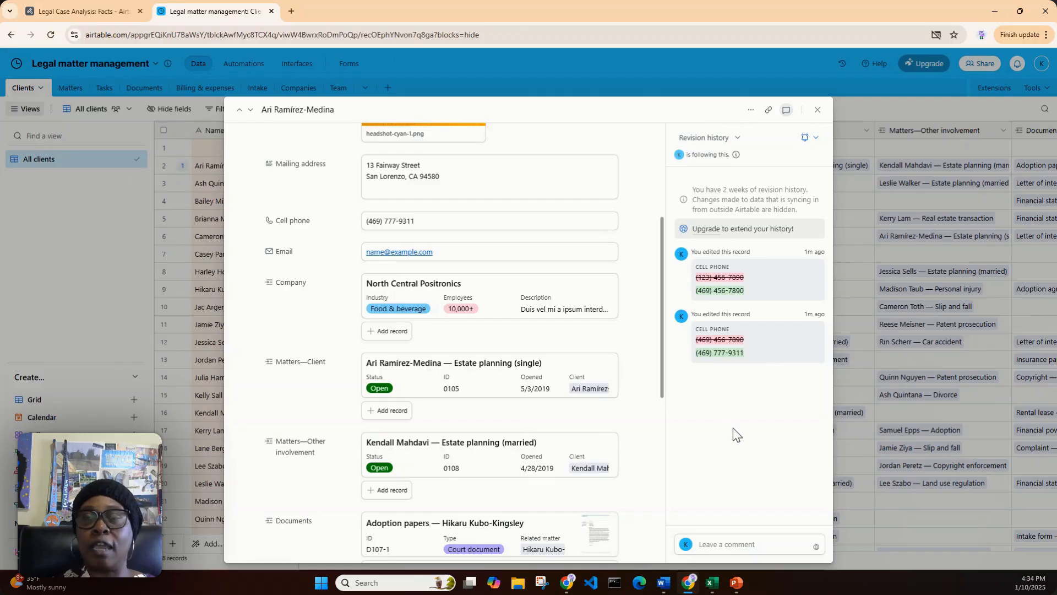
Show all activity on the client record, covering both comments and edits, and close the record
{"action": "left_click", "coordinate": [736, 142]}
{"action": "left_click", "coordinate": [727, 165]}
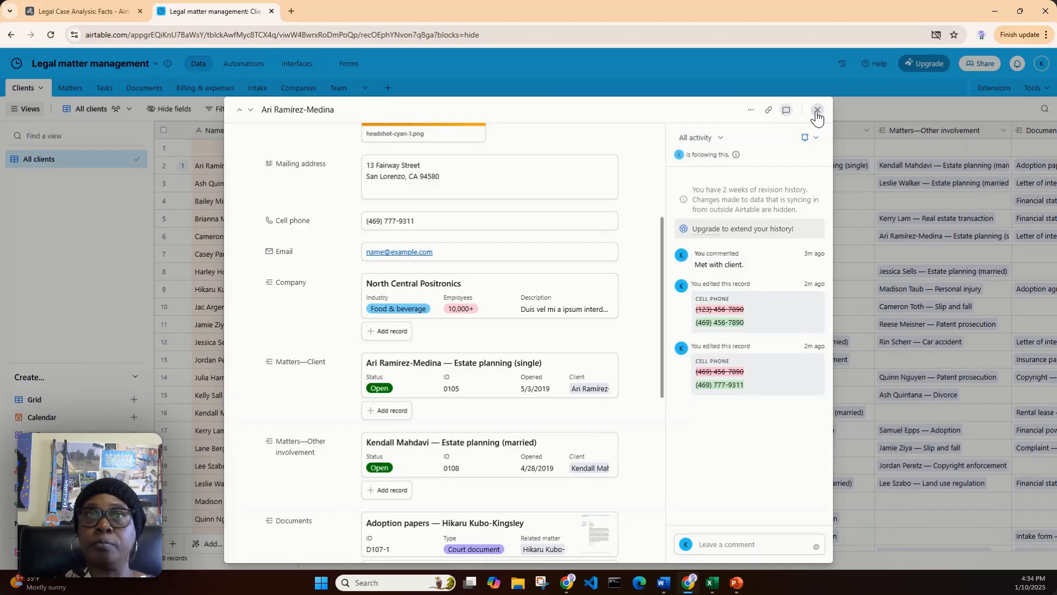
{"action": "left_click", "coordinate": [817, 111]}
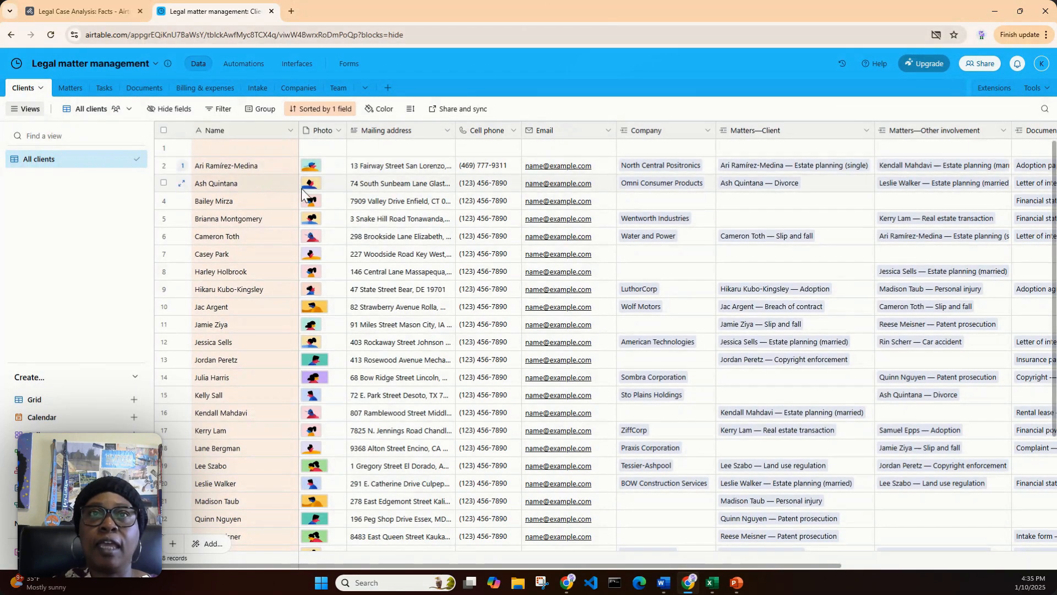
Look through the list of clients in the All clients view
{"action": "scroll", "coordinate": [304, 197], "scroll_direction": "down", "scroll_amount": 1}
{"action": "scroll", "coordinate": [297, 204], "scroll_direction": "down", "scroll_amount": 1}
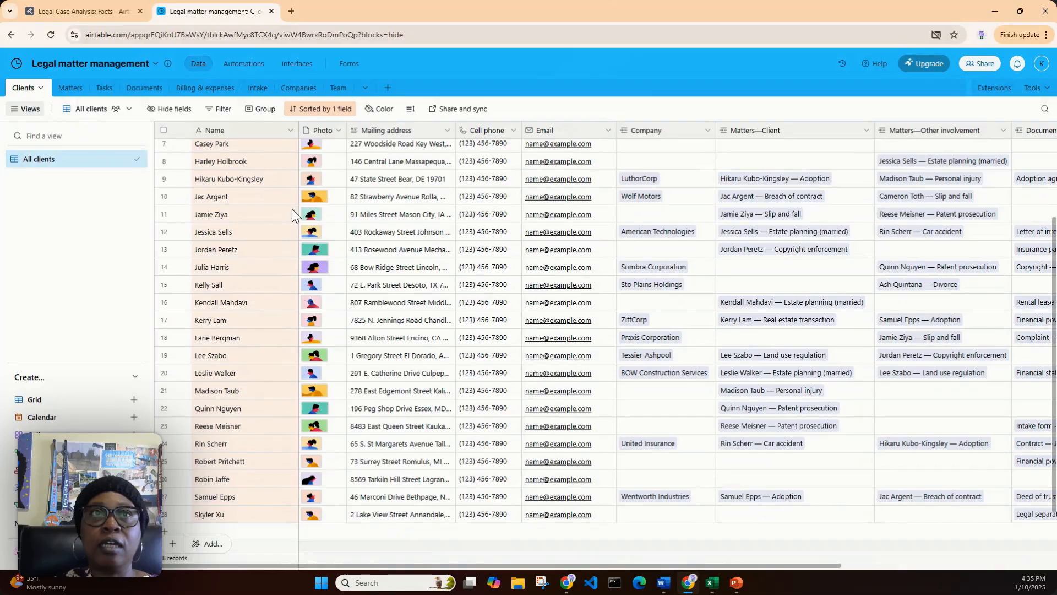
{"action": "scroll", "coordinate": [291, 209], "scroll_direction": "up", "scroll_amount": 2}
{"action": "scroll", "coordinate": [292, 210], "scroll_direction": "down", "scroll_amount": 3}
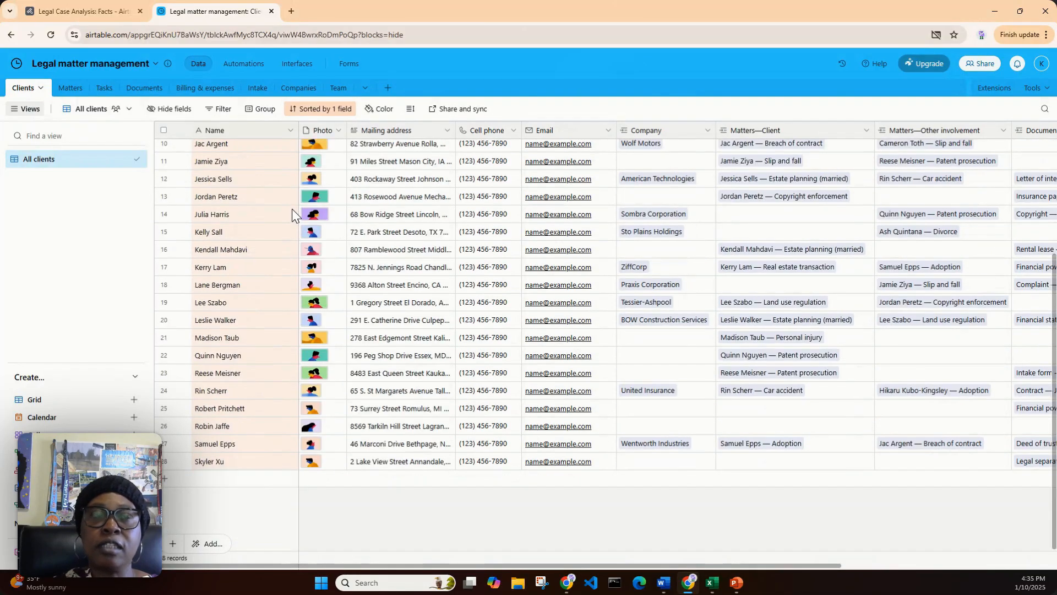
Switch to the Legal Case Analysis base and expand the first record of the People table to examine its details
{"action": "left_click", "coordinate": [72, 12]}
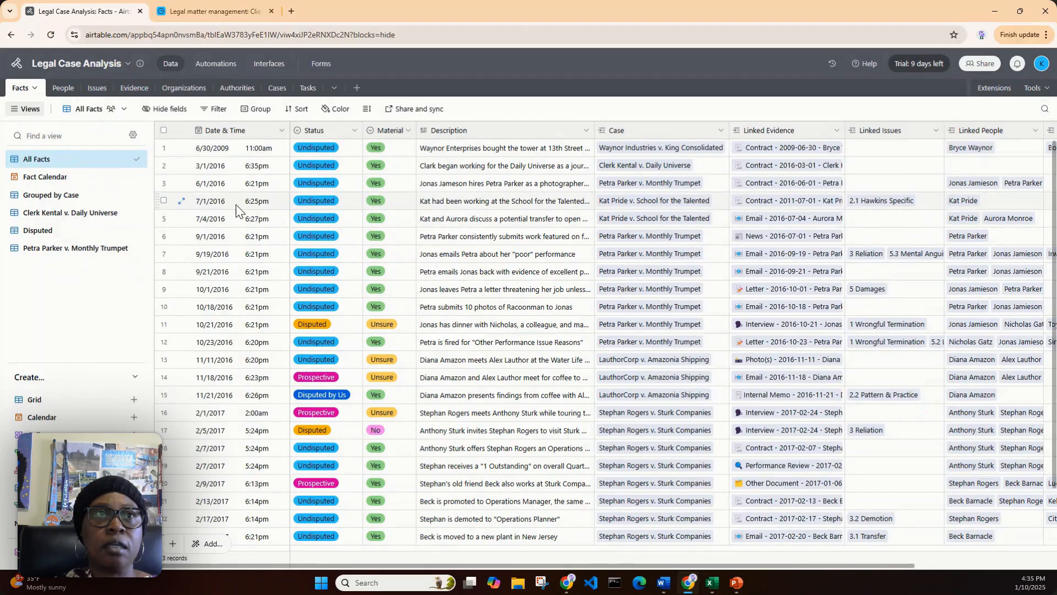
{"action": "left_click", "coordinate": [63, 88]}
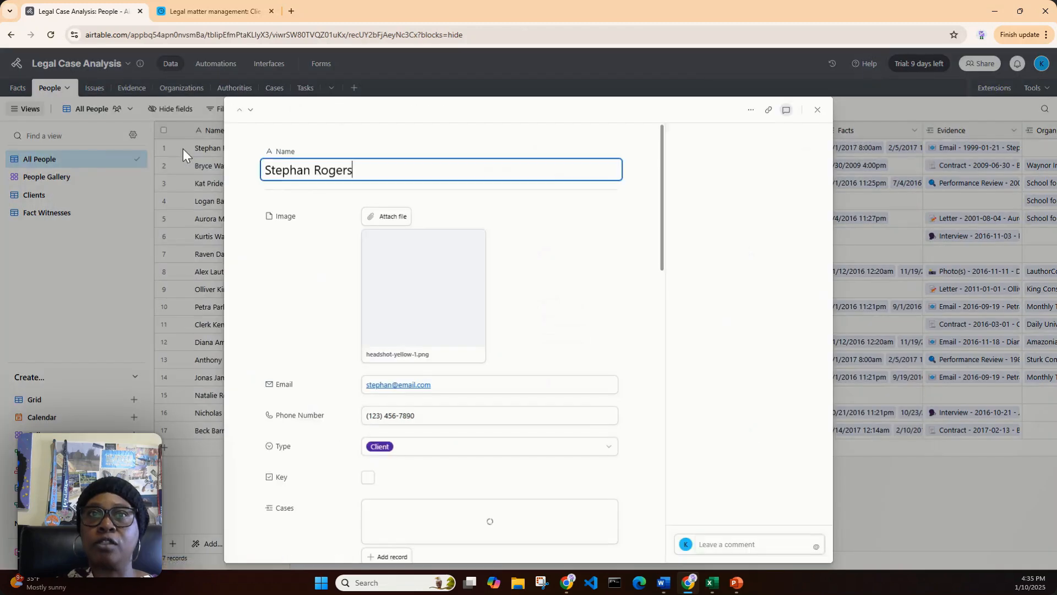
{"action": "left_click", "coordinate": [183, 149]}
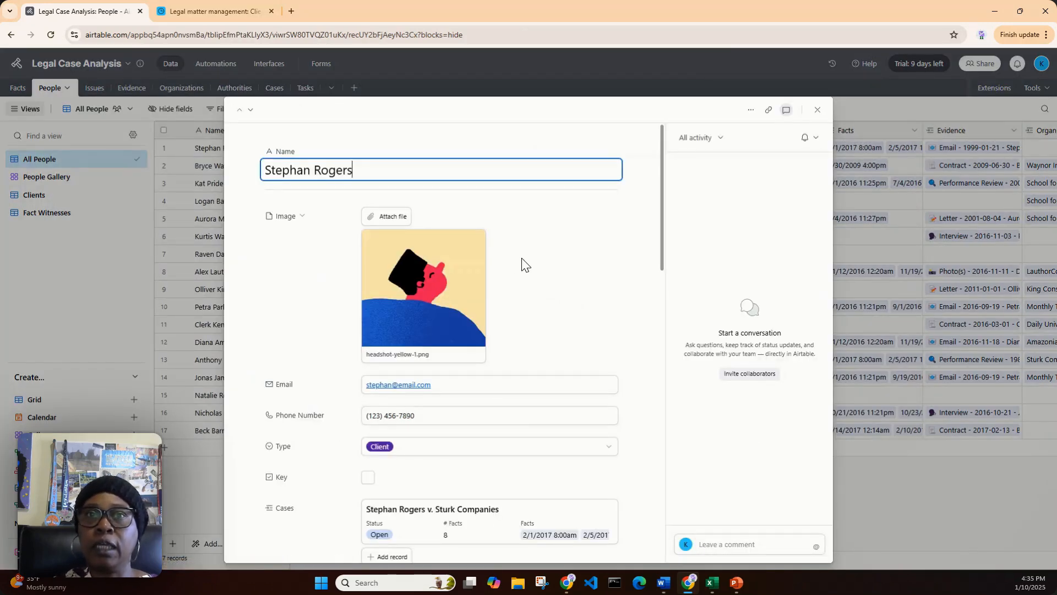
{"action": "scroll", "coordinate": [521, 260], "scroll_direction": "down", "scroll_amount": 2}
{"action": "scroll", "coordinate": [521, 257], "scroll_direction": "down", "scroll_amount": 3}
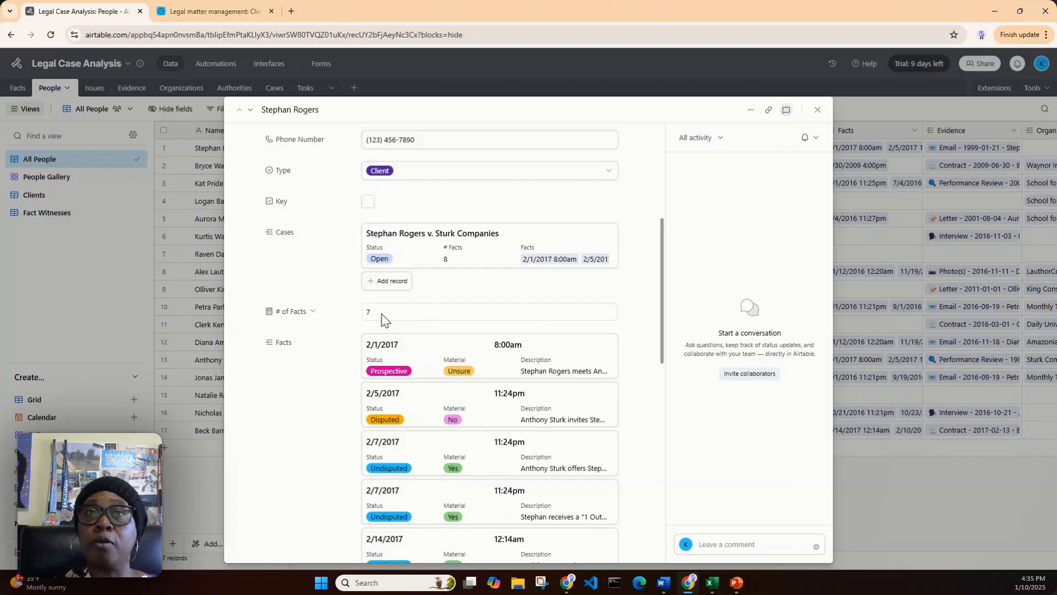
Inspect the # of Facts value in the expanded person record and view the field's available options
{"action": "left_click_drag", "start_coordinate": [378, 318], "coordinate": [365, 317]}
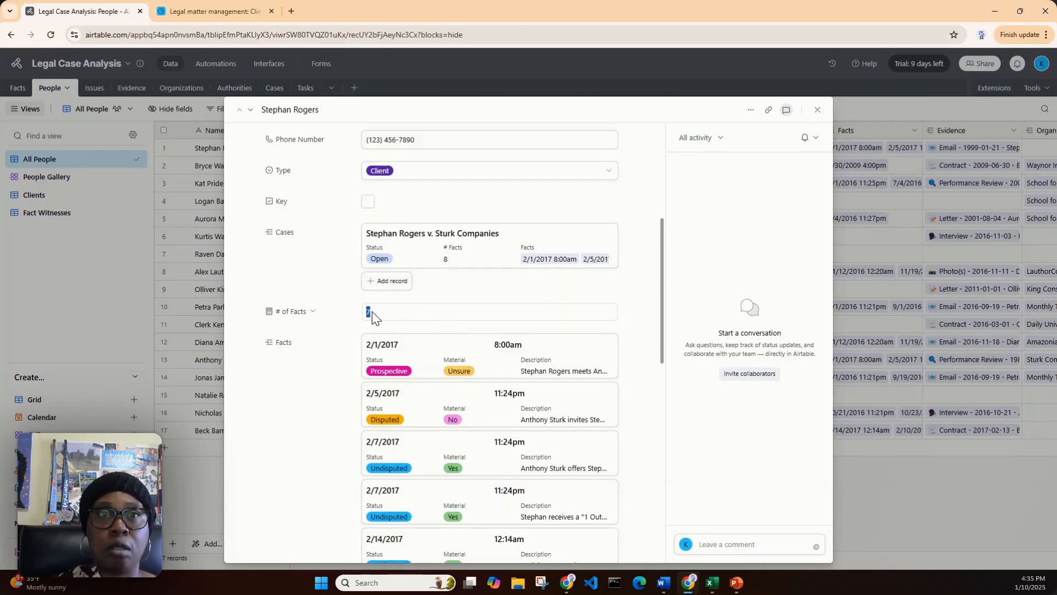
{"action": "left_click", "coordinate": [427, 328]}
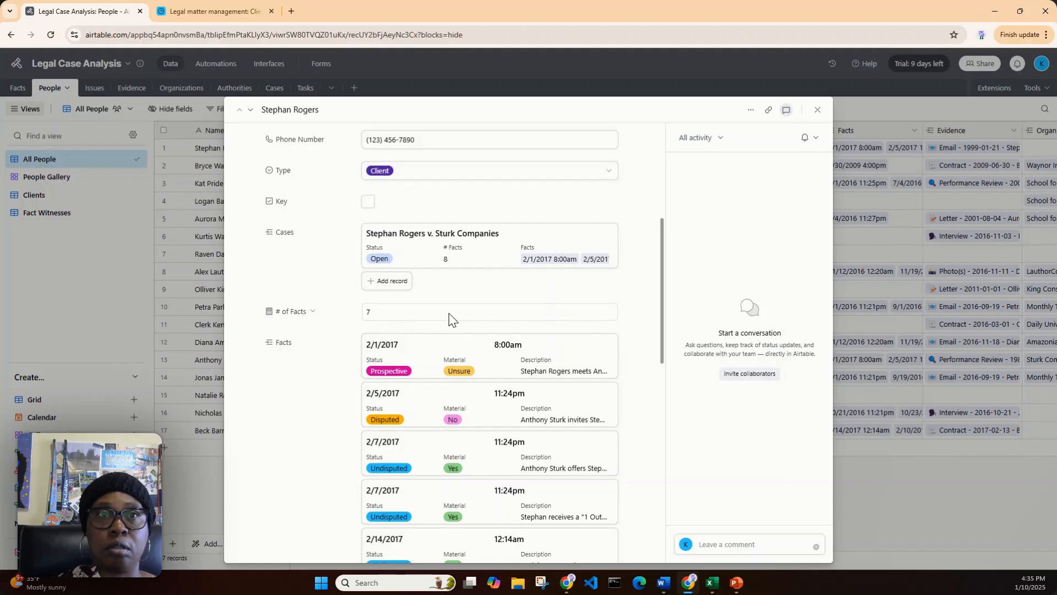
{"action": "left_click_drag", "start_coordinate": [366, 311], "coordinate": [378, 318]}
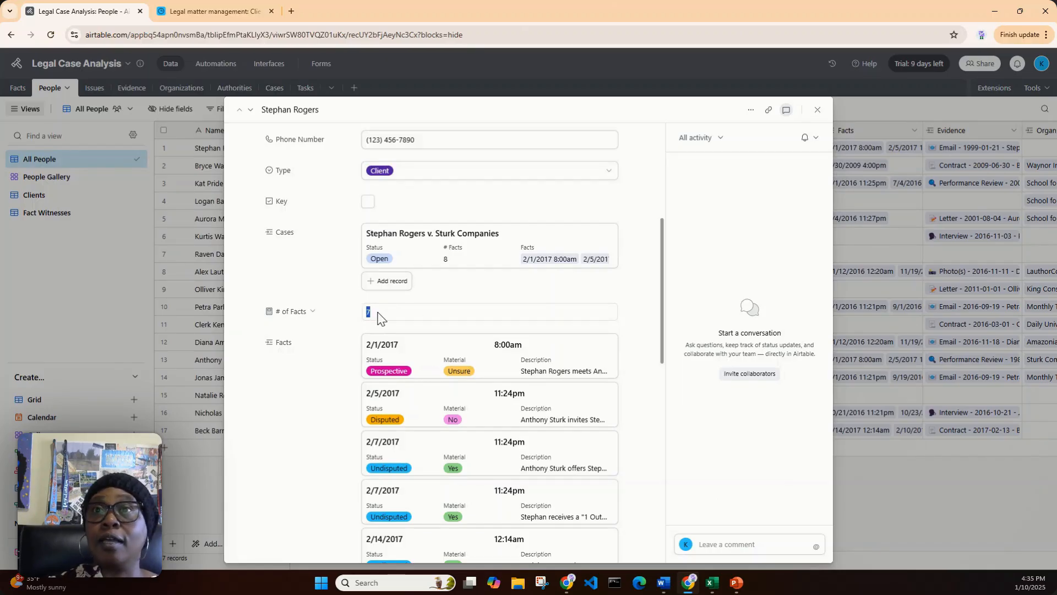
{"action": "left_click", "coordinate": [312, 312]}
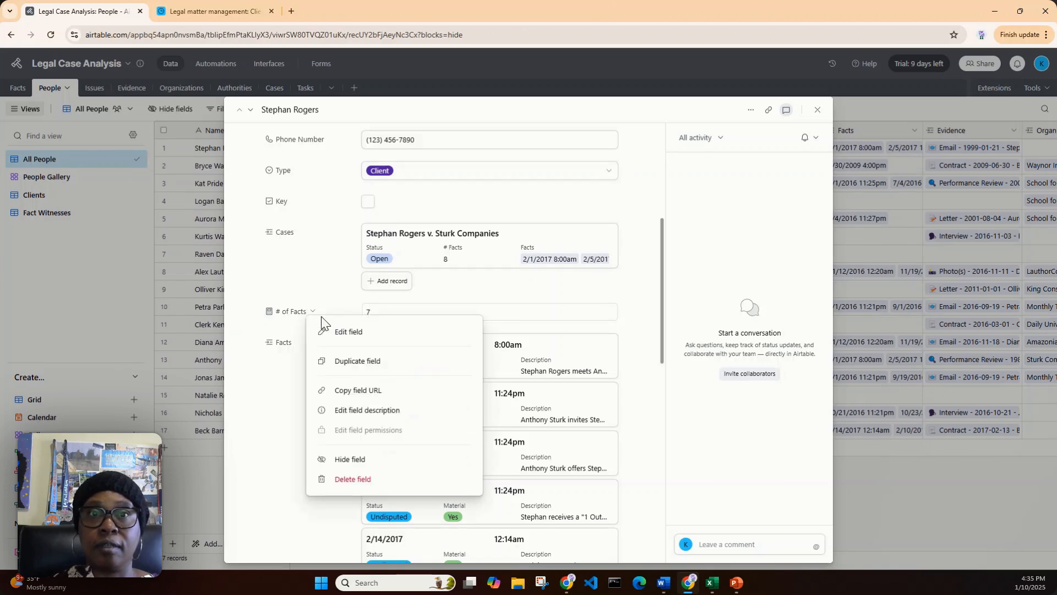
{"action": "left_click", "coordinate": [363, 314]}
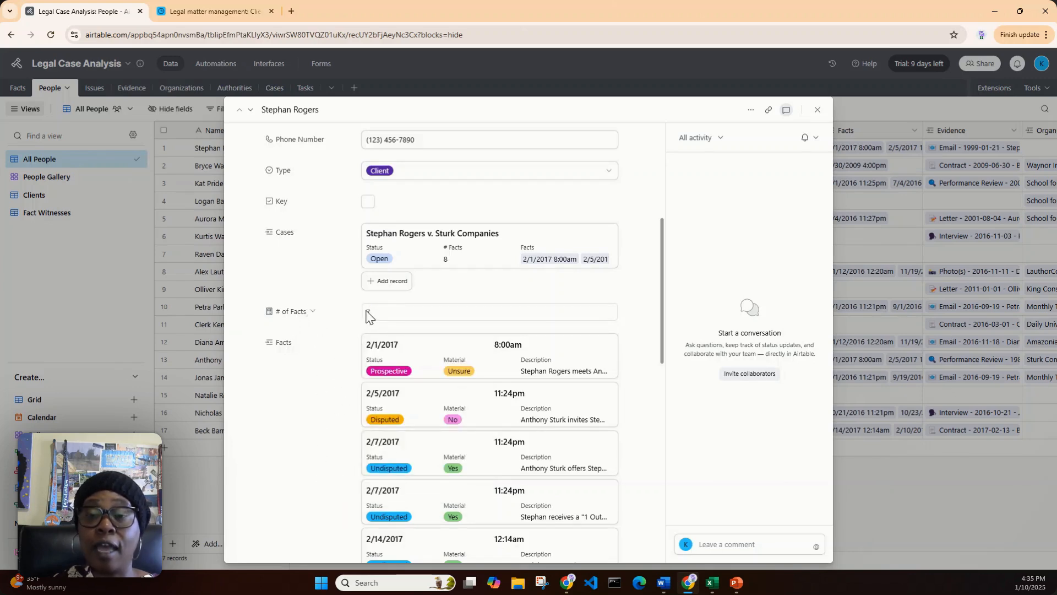
{"action": "left_click_drag", "start_coordinate": [363, 314], "coordinate": [377, 318]}
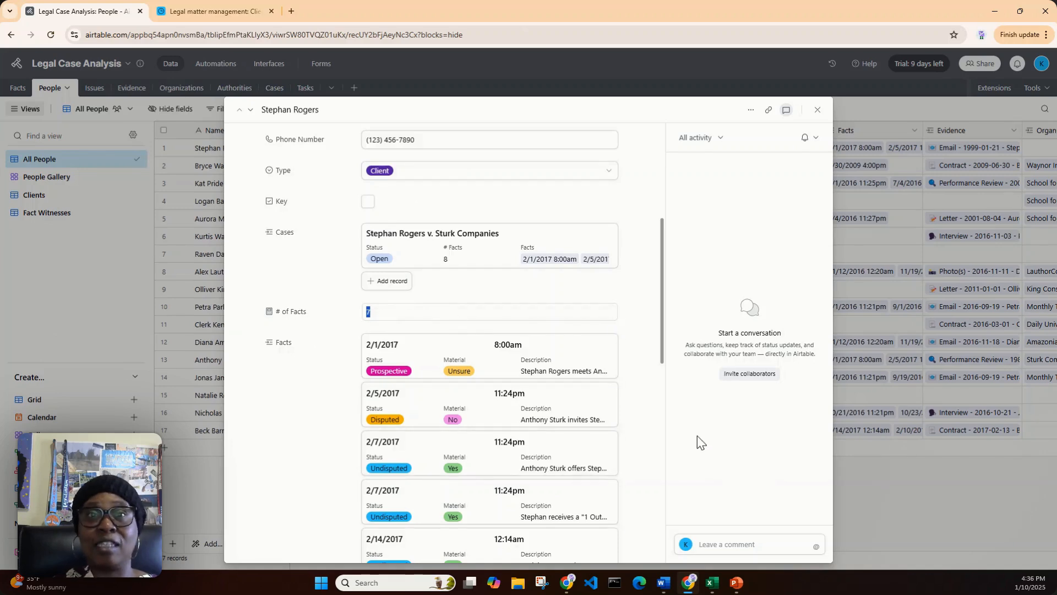
Review the facts linked to the person and close the expanded record
{"action": "mouse_move", "coordinate": [622, 450]}
{"action": "scroll", "coordinate": [622, 451], "scroll_direction": "down", "scroll_amount": 3}
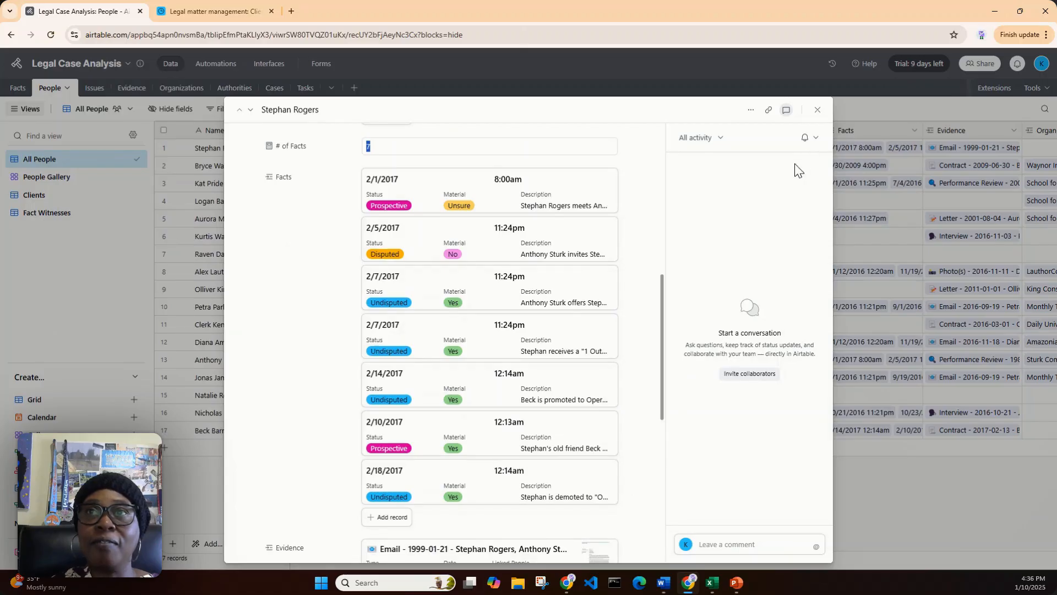
{"action": "left_click", "coordinate": [818, 109]}
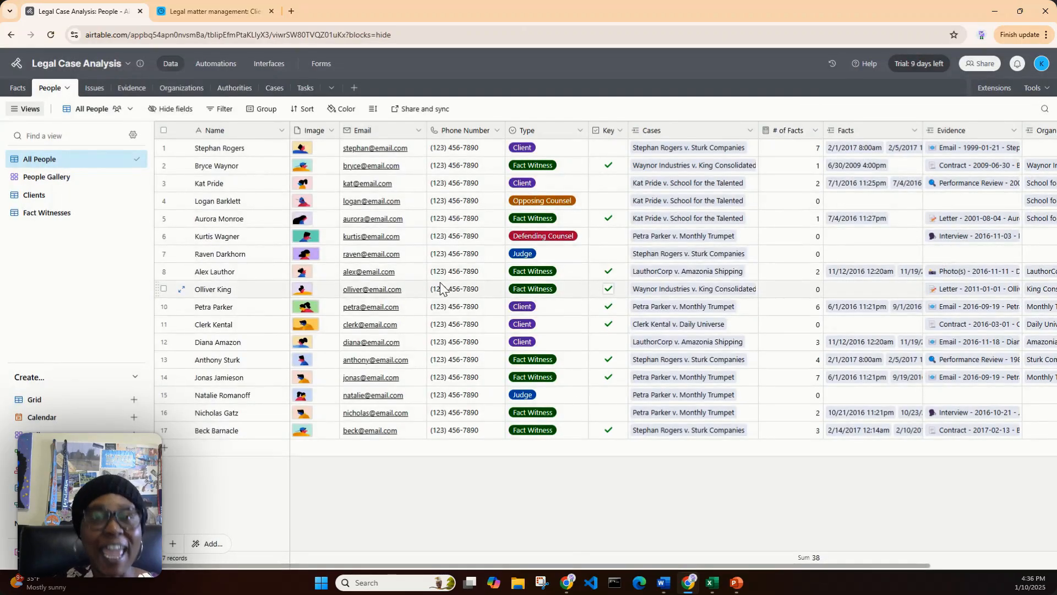